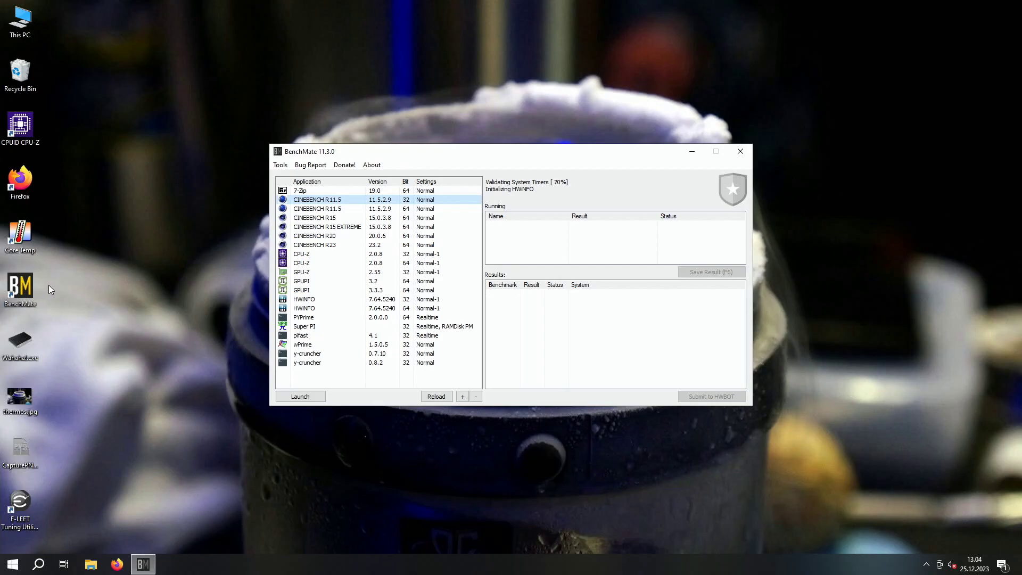
Launch y-cruncher 0.8.2 from BenchMate and run Pi-1b, finishing in 18.153 s
{"action": "left_click", "coordinate": [29, 238]}
{"action": "double_click", "coordinate": [422, 363]}
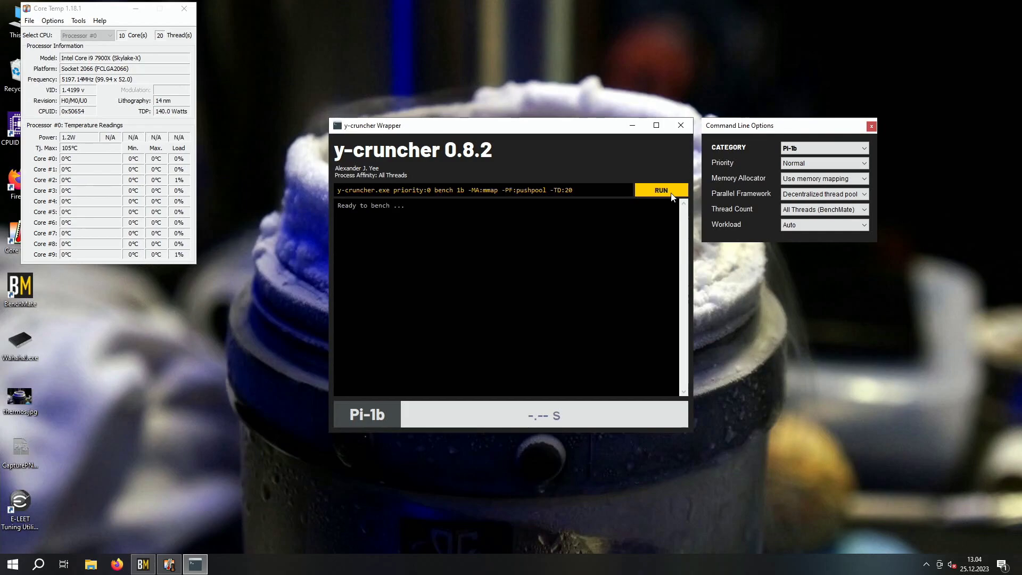
{"action": "left_click", "coordinate": [672, 196]}
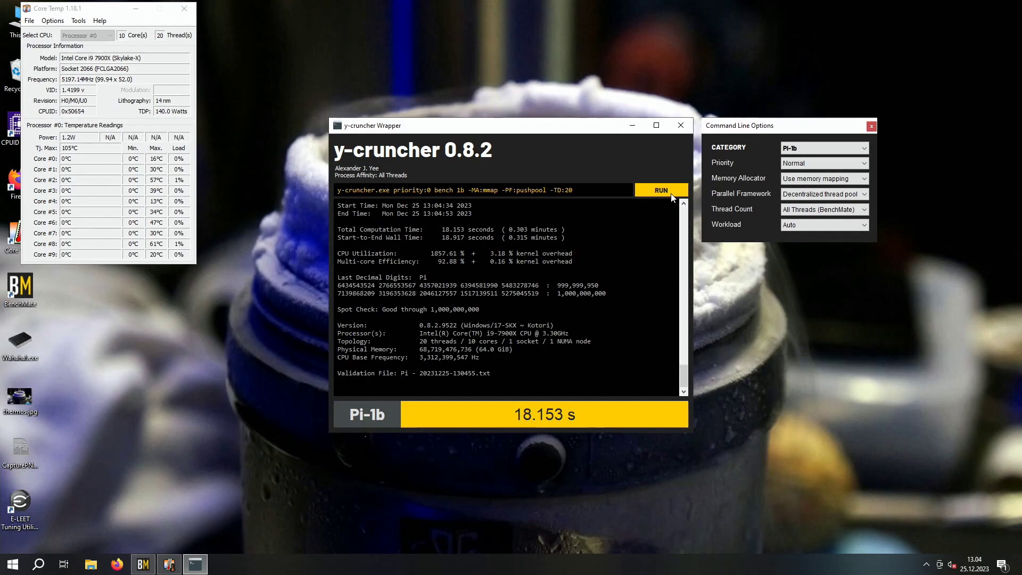
Close the y-cruncher wrapper, BenchMate and the Core Temp monitor
{"action": "left_click", "coordinate": [681, 125]}
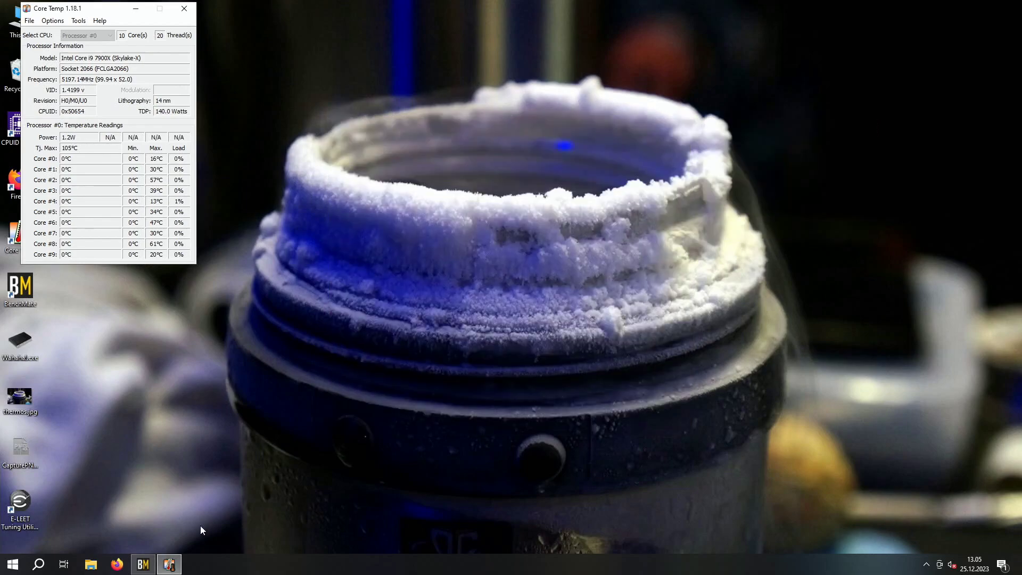
{"action": "left_click", "coordinate": [815, 283]}
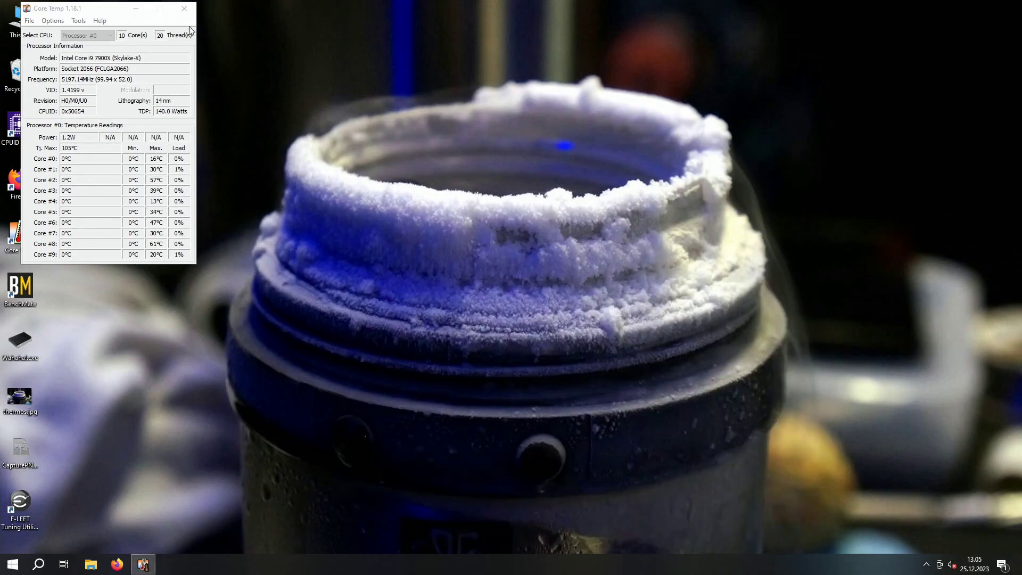
{"action": "left_click", "coordinate": [184, 8]}
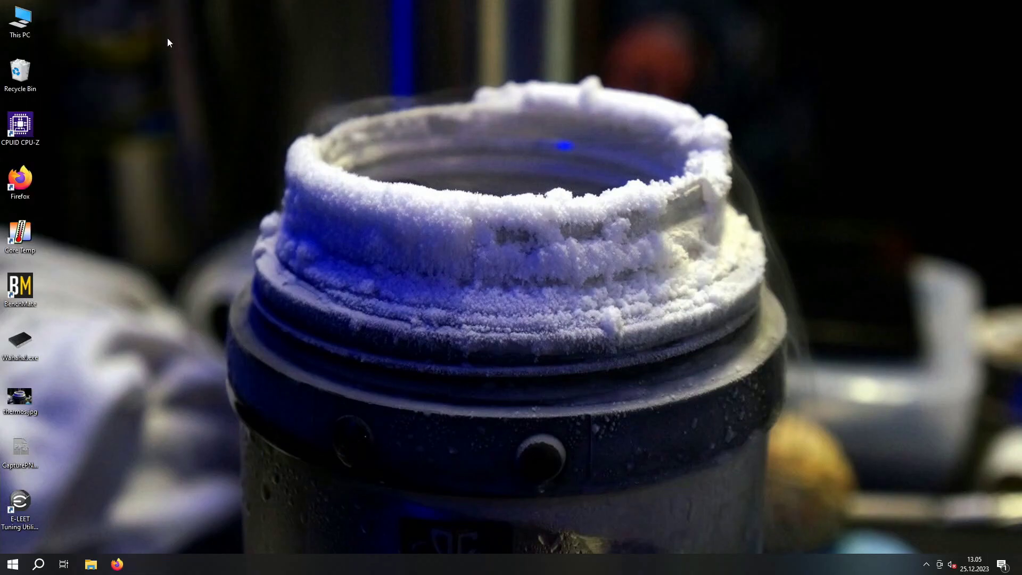
In E-LEET, raise all cores to x53 and mesh to x39, apply, and close it
{"action": "double_click", "coordinate": [34, 501]}
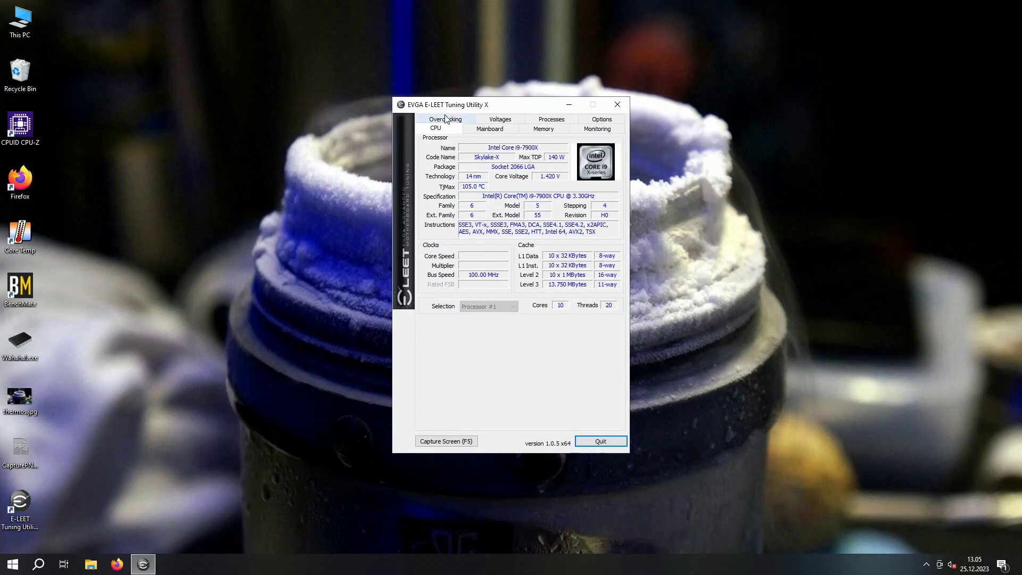
{"action": "left_click", "coordinate": [445, 119]}
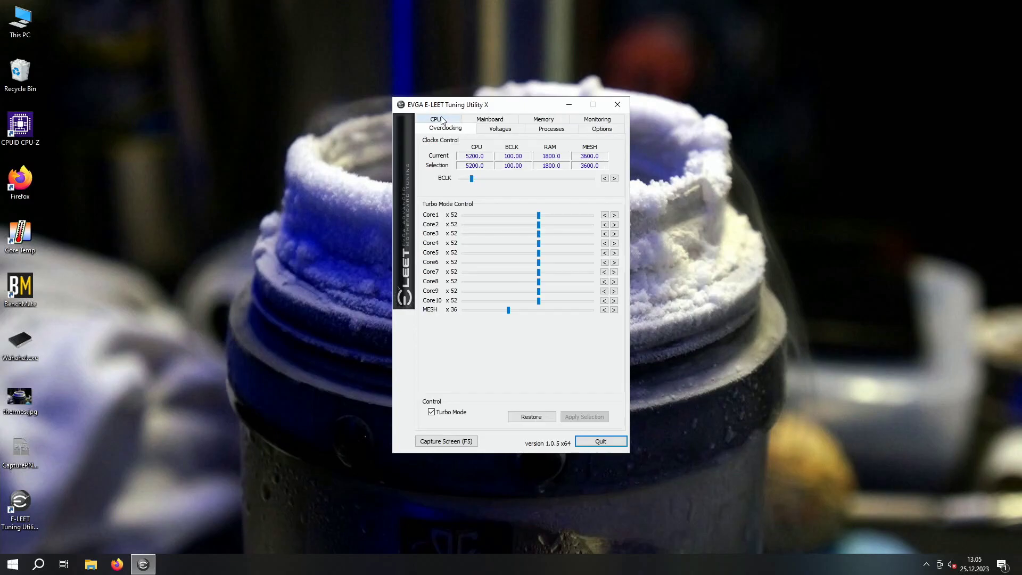
{"action": "left_click", "coordinate": [614, 310]}
{"action": "left_click", "coordinate": [614, 310]}
{"action": "left_click", "coordinate": [614, 309]}
{"action": "left_click", "coordinate": [614, 301]}
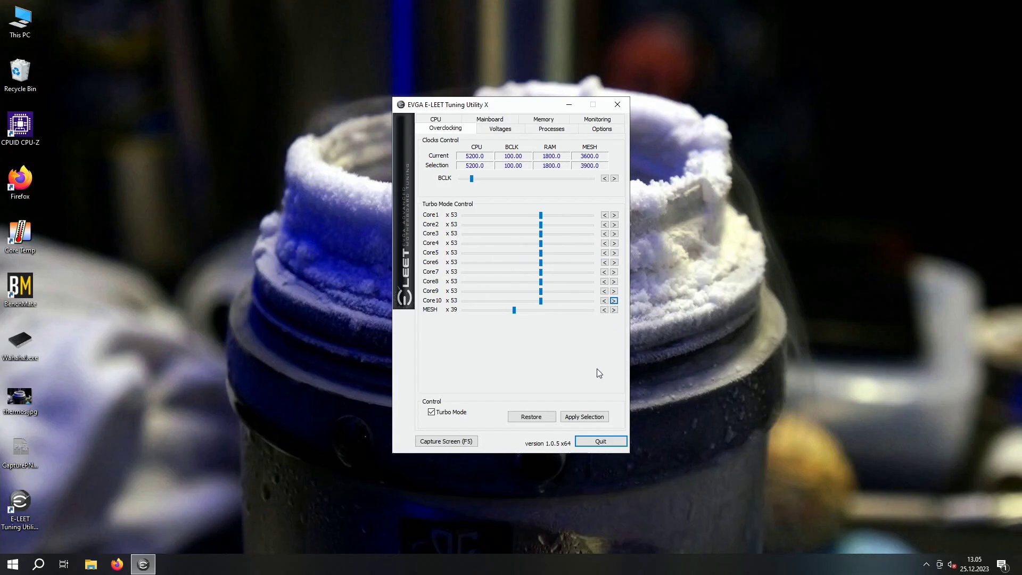
{"action": "left_click", "coordinate": [579, 420]}
{"action": "left_click", "coordinate": [618, 105]}
Relaunch BenchMate and rerun y-cruncher 0.8.2 Pi-1b at 5300 MHz, scoring 17.782 s
{"action": "double_click", "coordinate": [20, 286]}
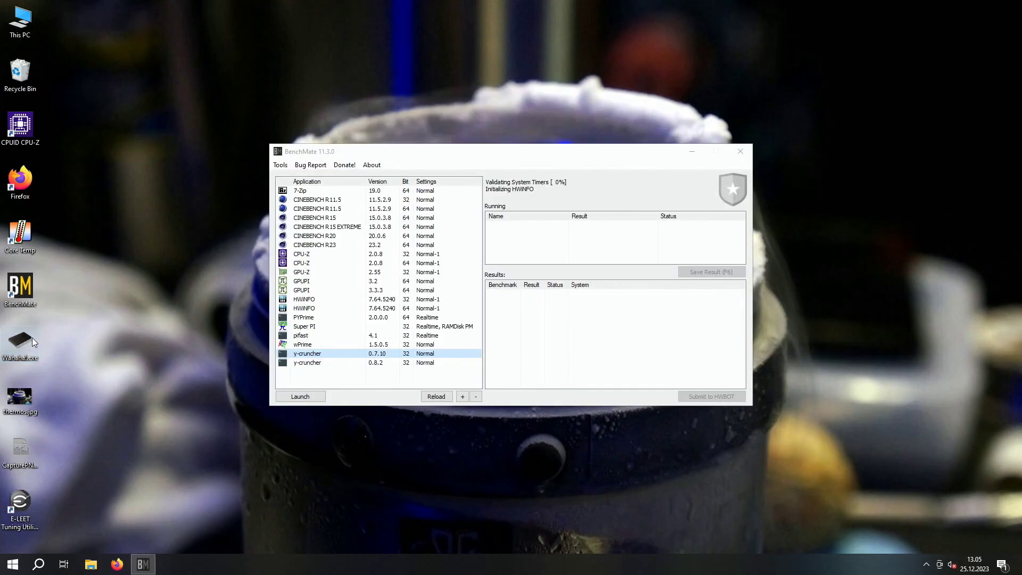
{"action": "left_click_drag", "start_coordinate": [498, 155], "coordinate": [597, 20]}
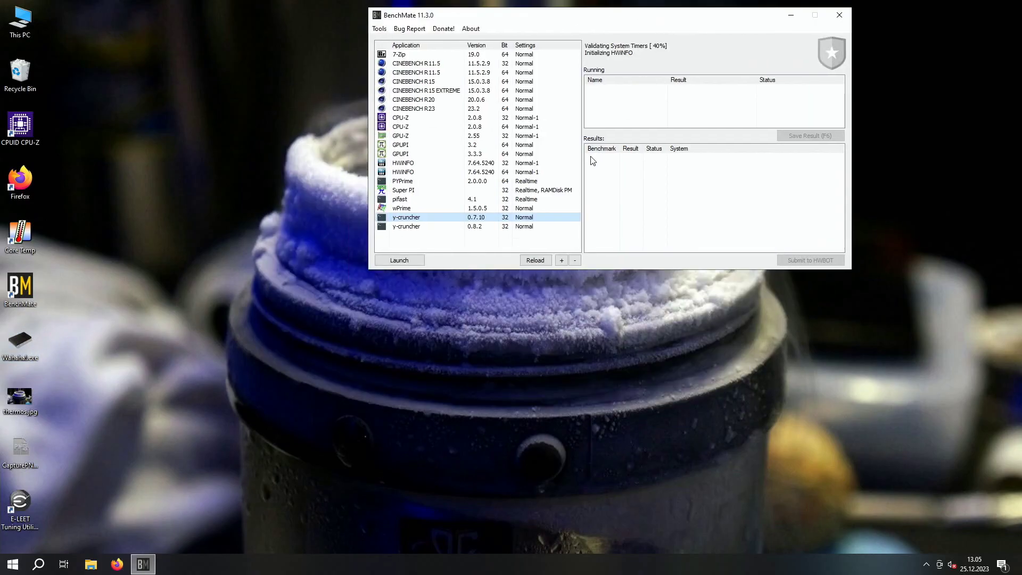
{"action": "left_click", "coordinate": [526, 227]}
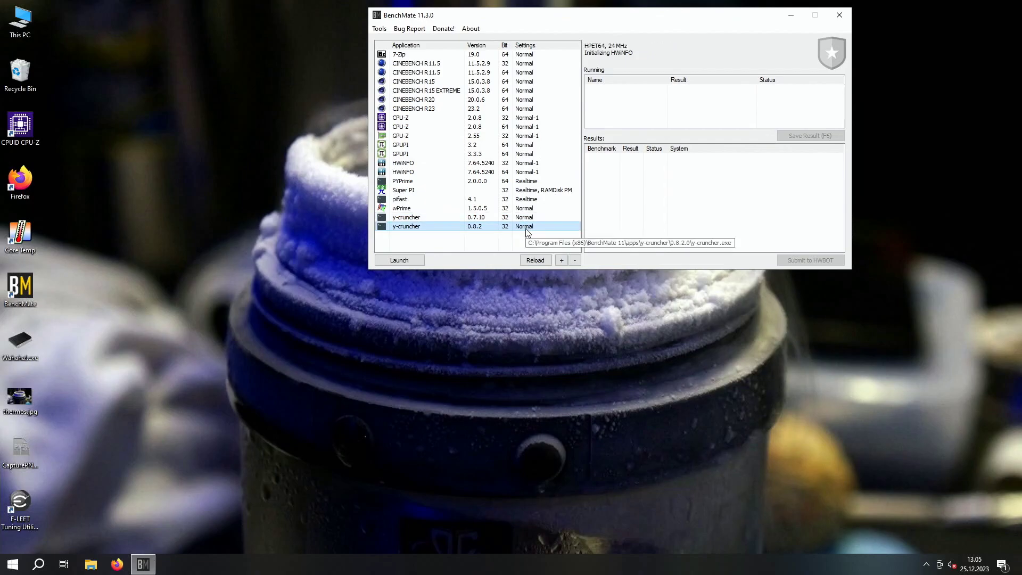
{"action": "double_click", "coordinate": [526, 228]}
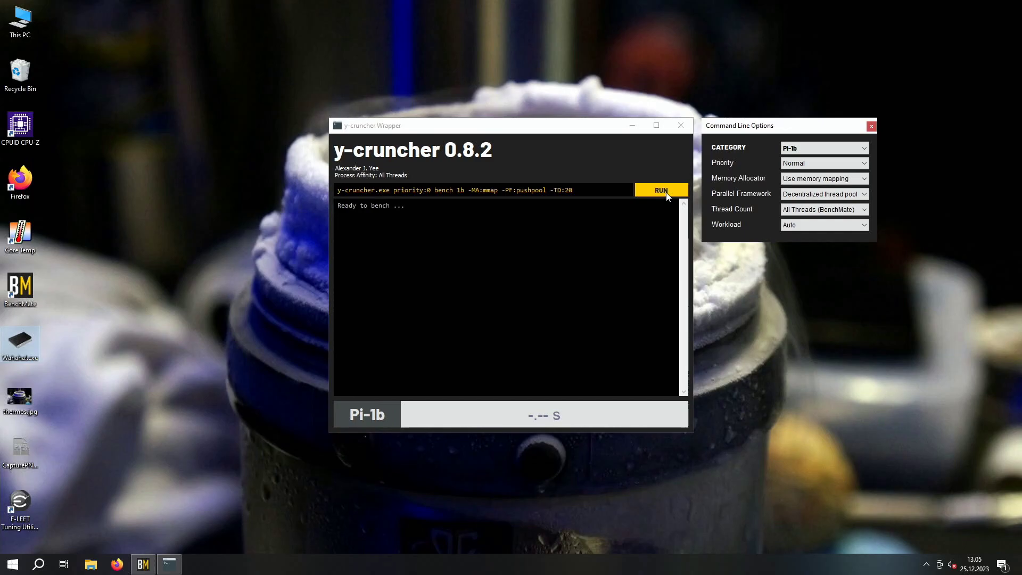
{"action": "left_click", "coordinate": [661, 190]}
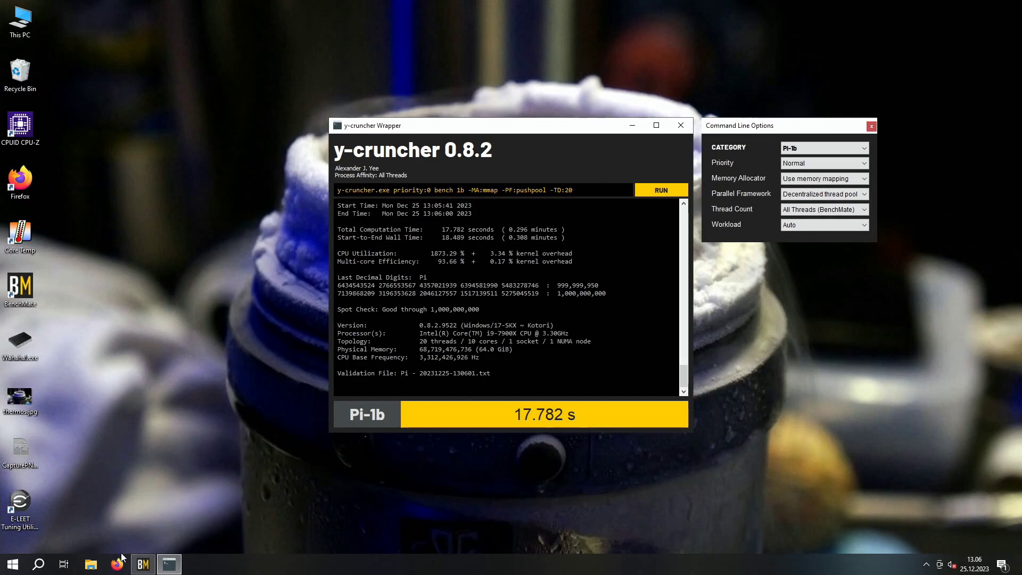
{"action": "left_click", "coordinate": [142, 564]}
Save the 17.782 s result and lay out CPU-Z processor, memory and mainboard windows
{"action": "left_click", "coordinate": [801, 137]}
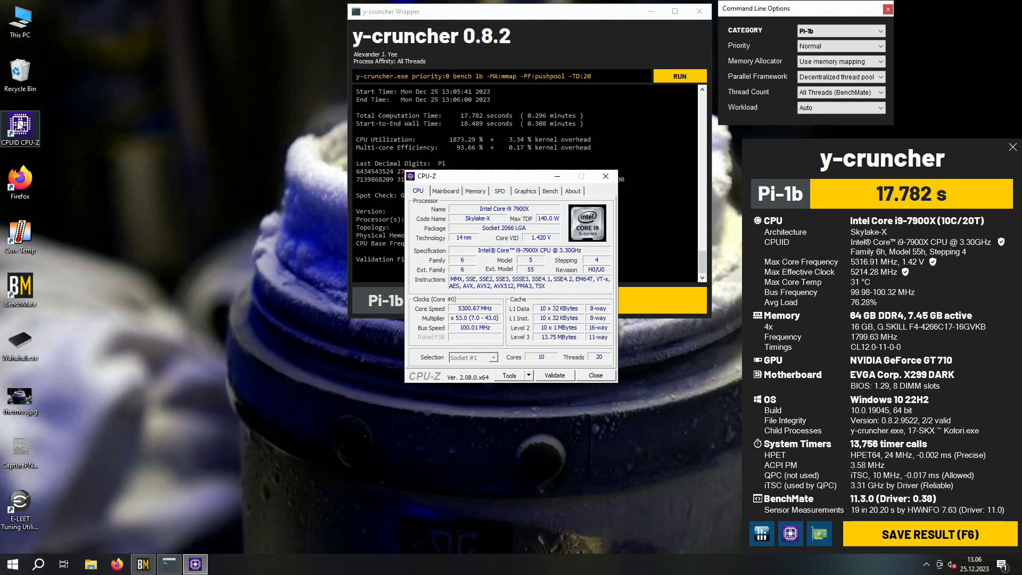
{"action": "left_click_drag", "start_coordinate": [503, 179], "coordinate": [223, 11]}
{"action": "double_click", "coordinate": [23, 141]}
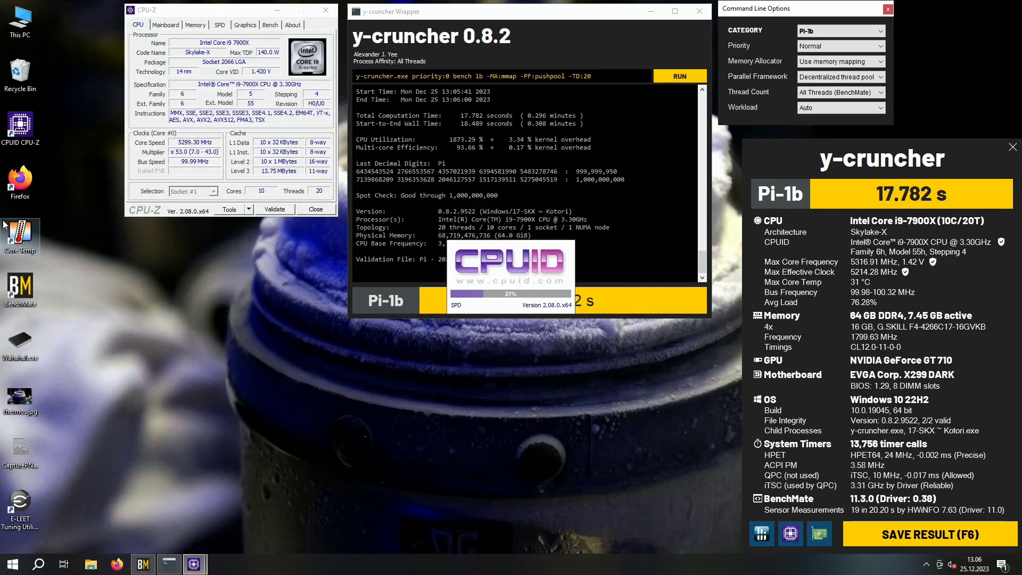
{"action": "double_click", "coordinate": [20, 125]}
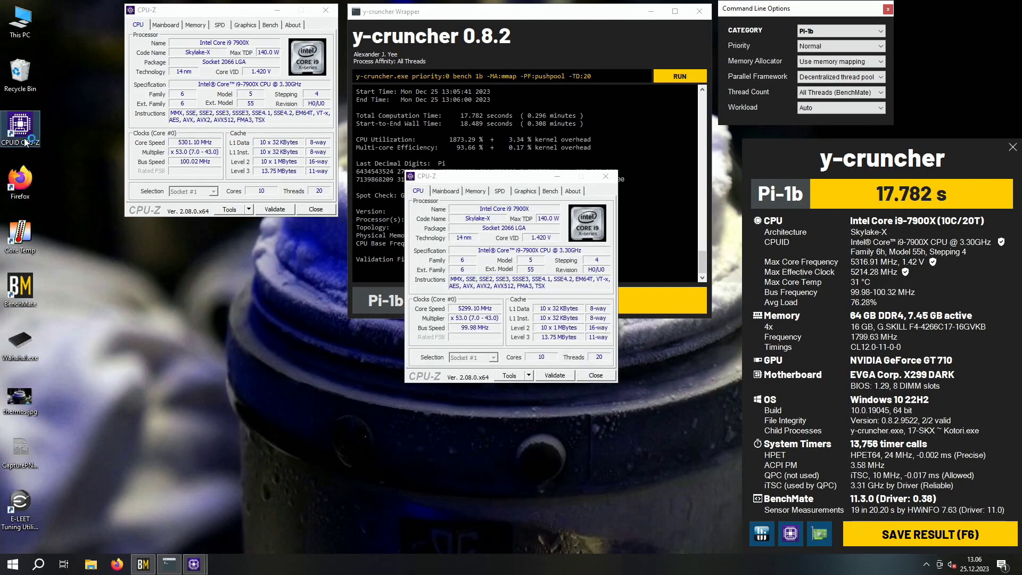
{"action": "left_click", "coordinate": [476, 191]}
{"action": "left_click_drag", "start_coordinate": [491, 181], "coordinate": [210, 228]}
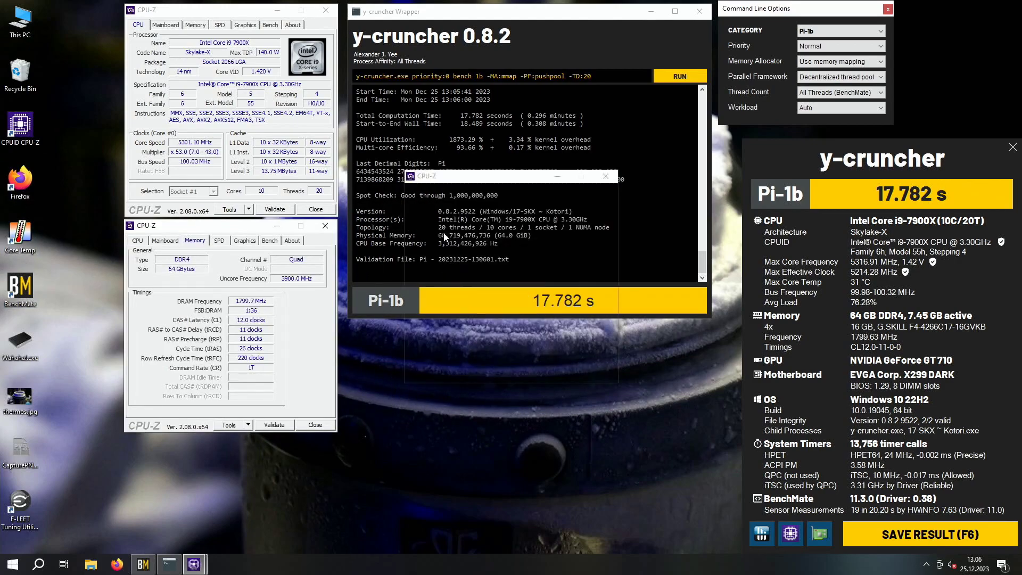
{"action": "left_click", "coordinate": [446, 191]}
{"action": "left_click_drag", "start_coordinate": [464, 176], "coordinate": [403, 328]}
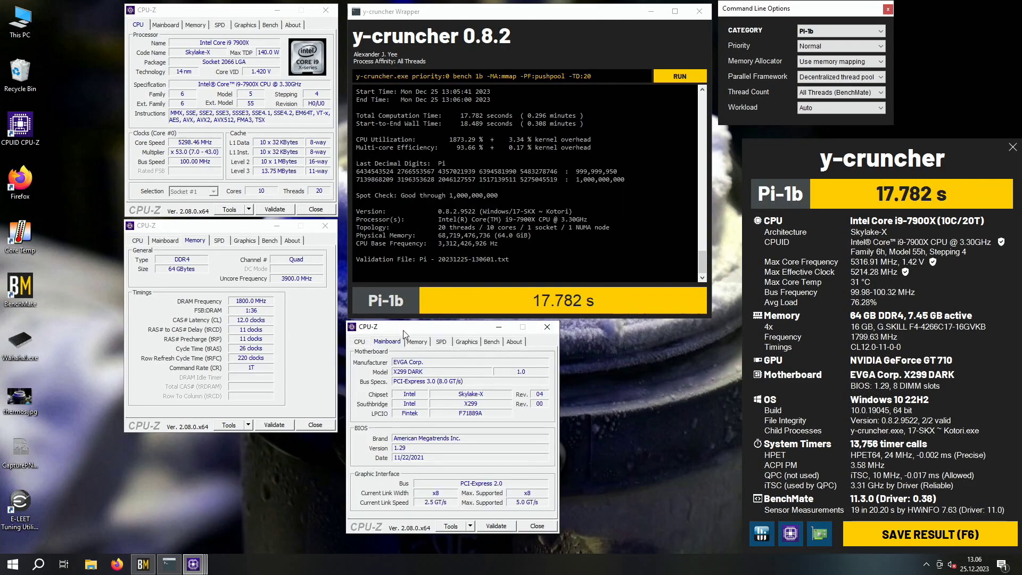
Save the result with its system summary and capture a screenshot with CapturePNG
{"action": "left_click", "coordinate": [1000, 532]}
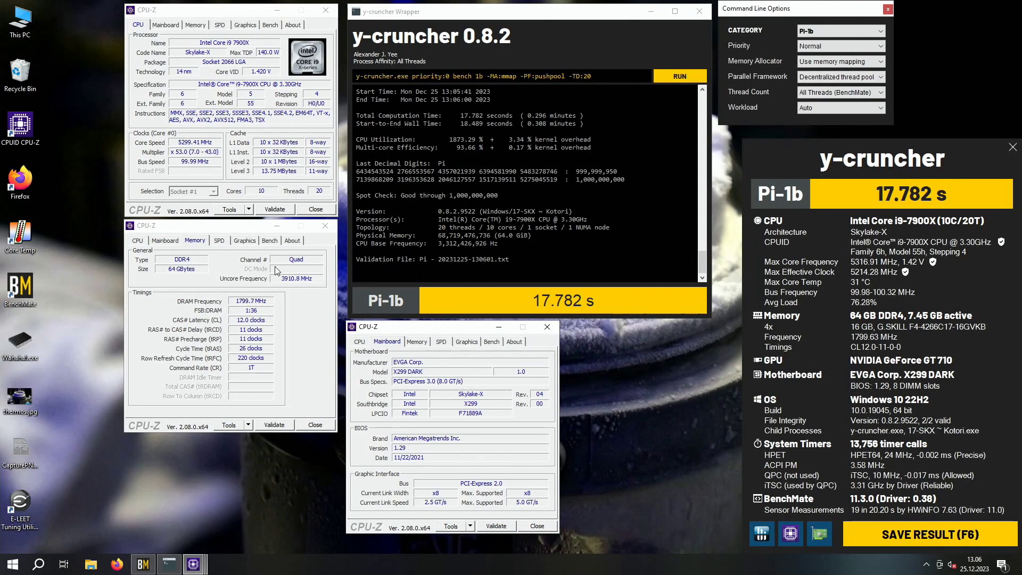
{"action": "left_click", "coordinate": [35, 459]}
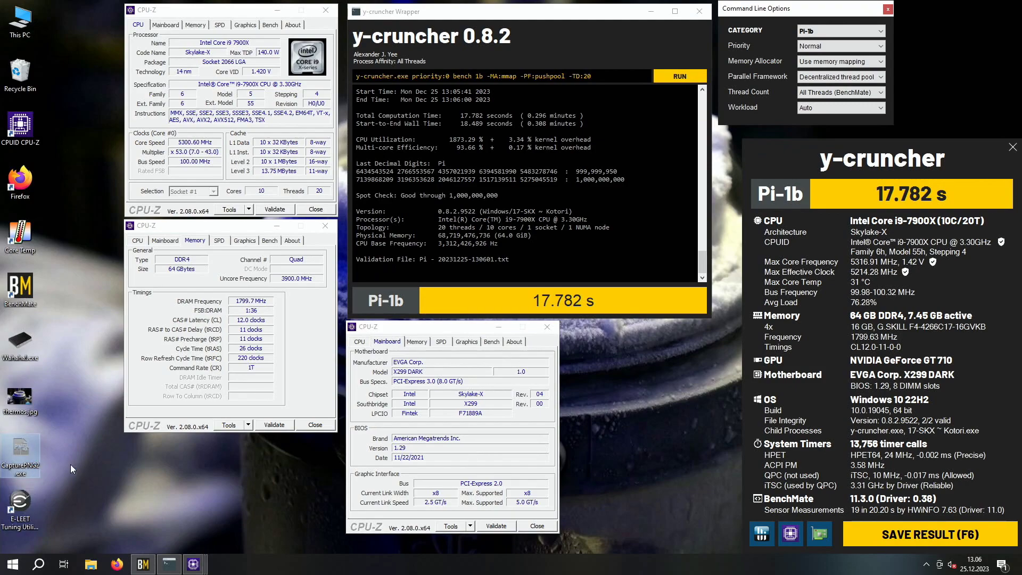
{"action": "double_click", "coordinate": [36, 458]}
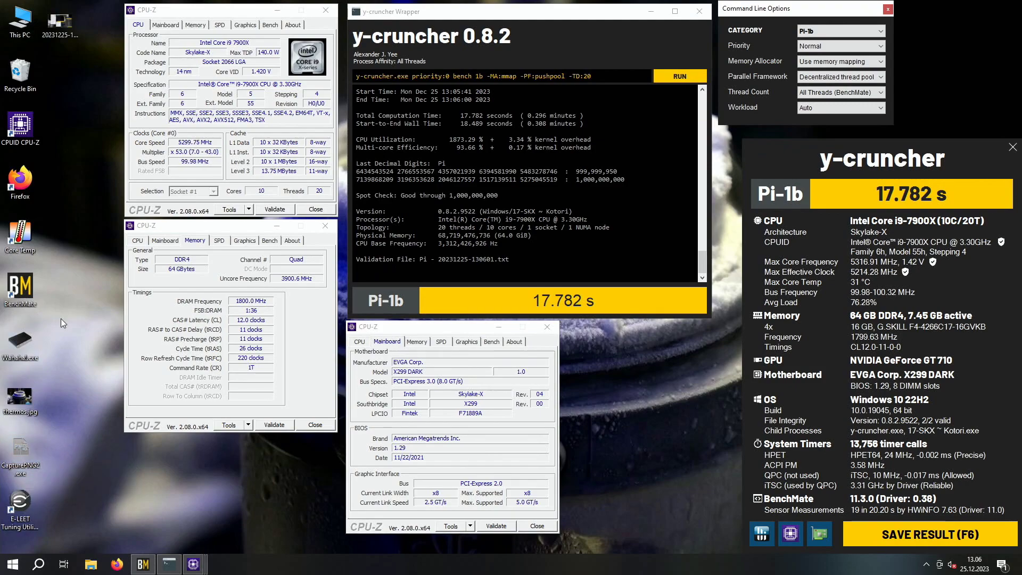
In a new CPU-Z SPD window, view memory slots #6, #4, #1, #3 and #7
{"action": "double_click", "coordinate": [37, 124]}
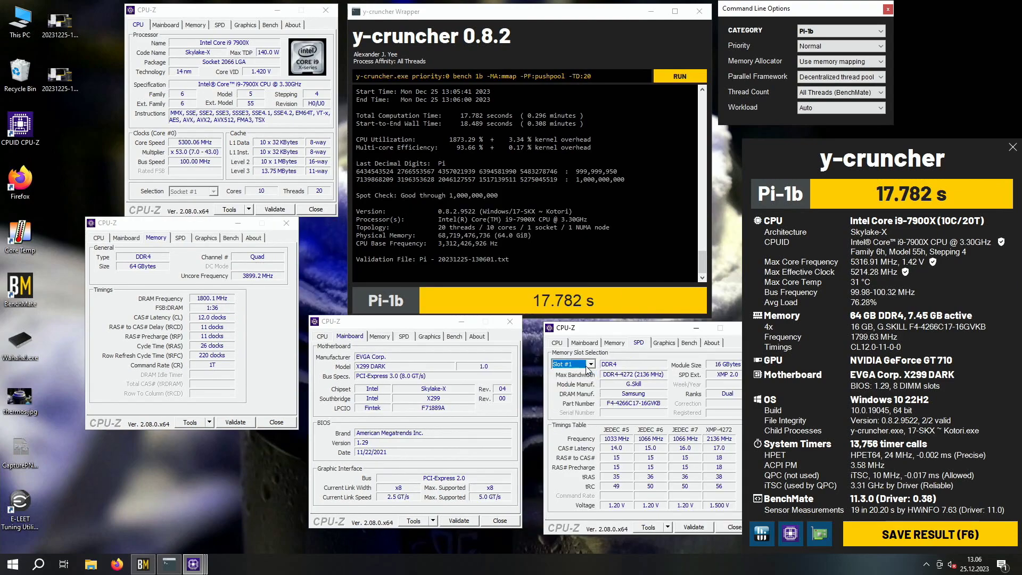
{"action": "left_click", "coordinate": [590, 364]}
{"action": "left_click", "coordinate": [587, 391]}
{"action": "left_click", "coordinate": [590, 365]}
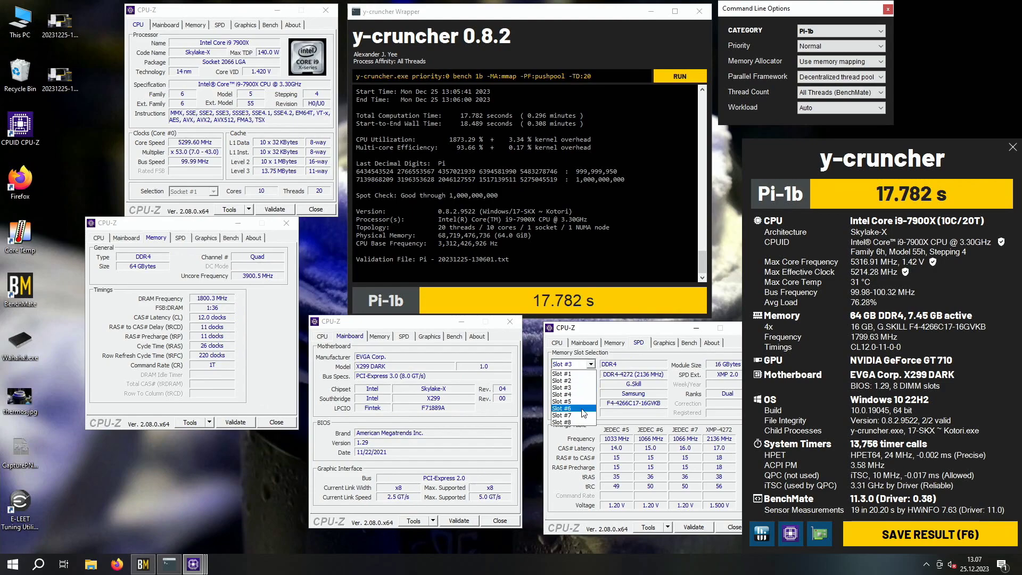
{"action": "left_click", "coordinate": [583, 408]}
{"action": "left_click", "coordinate": [585, 366]}
{"action": "left_click", "coordinate": [585, 373]}
{"action": "left_click", "coordinate": [590, 364]}
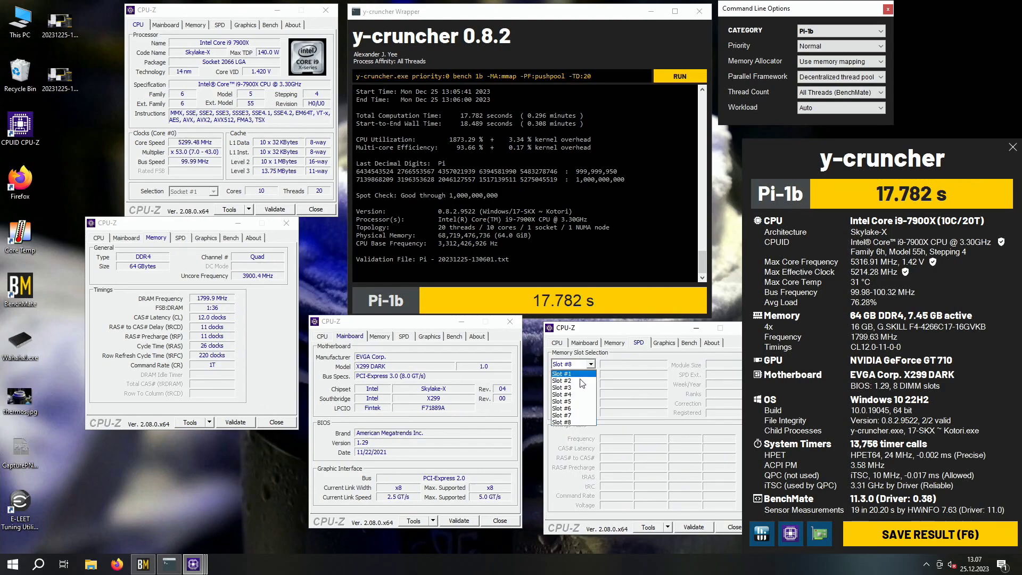
{"action": "left_click", "coordinate": [583, 394]}
{"action": "left_click", "coordinate": [590, 364]}
{"action": "left_click", "coordinate": [590, 364]}
{"action": "left_click", "coordinate": [590, 364]}
{"action": "left_click", "coordinate": [586, 374]}
{"action": "left_click", "coordinate": [590, 365]}
{"action": "left_click", "coordinate": [586, 387]}
{"action": "left_click", "coordinate": [590, 365]}
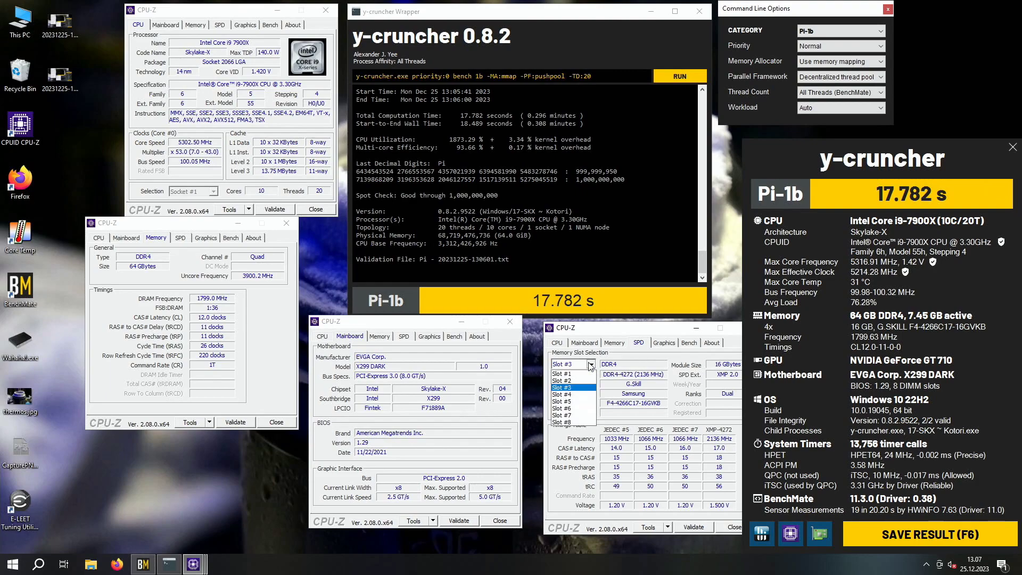
{"action": "left_click", "coordinate": [586, 402]}
{"action": "left_click", "coordinate": [590, 364]}
{"action": "left_click", "coordinate": [585, 416]}
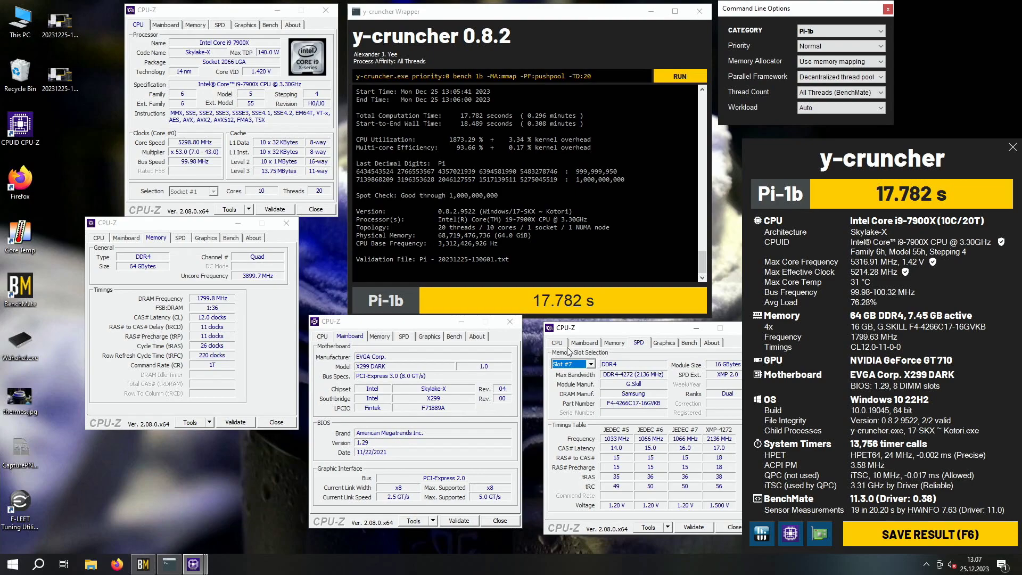
Close the SPD, mainboard, memory and processor CPU-Z windows and restore BenchMate
{"action": "left_click_drag", "start_coordinate": [585, 330], "coordinate": [567, 330]}
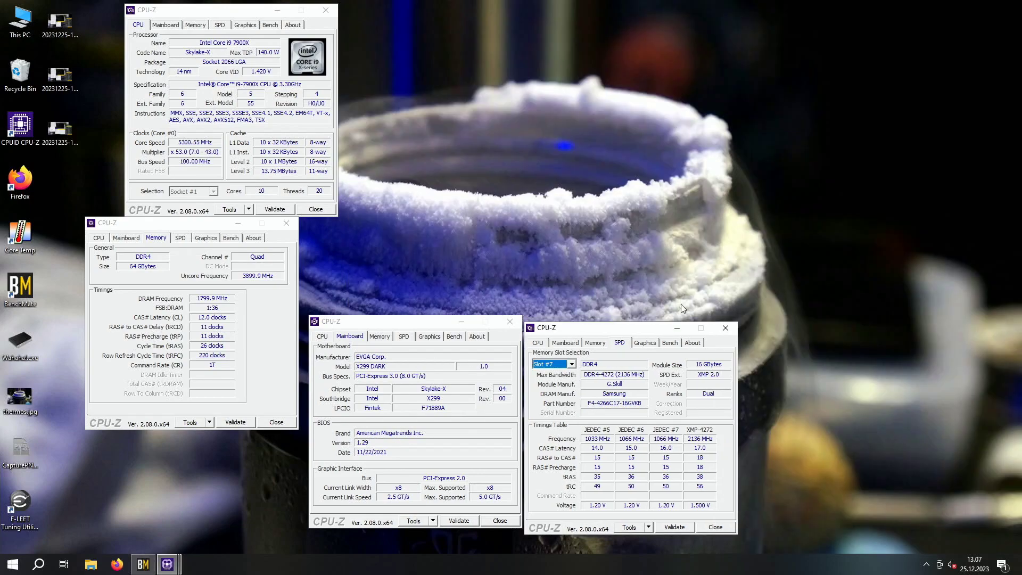
{"action": "left_click", "coordinate": [725, 328]}
{"action": "left_click", "coordinate": [510, 322]}
{"action": "left_click", "coordinate": [286, 224]}
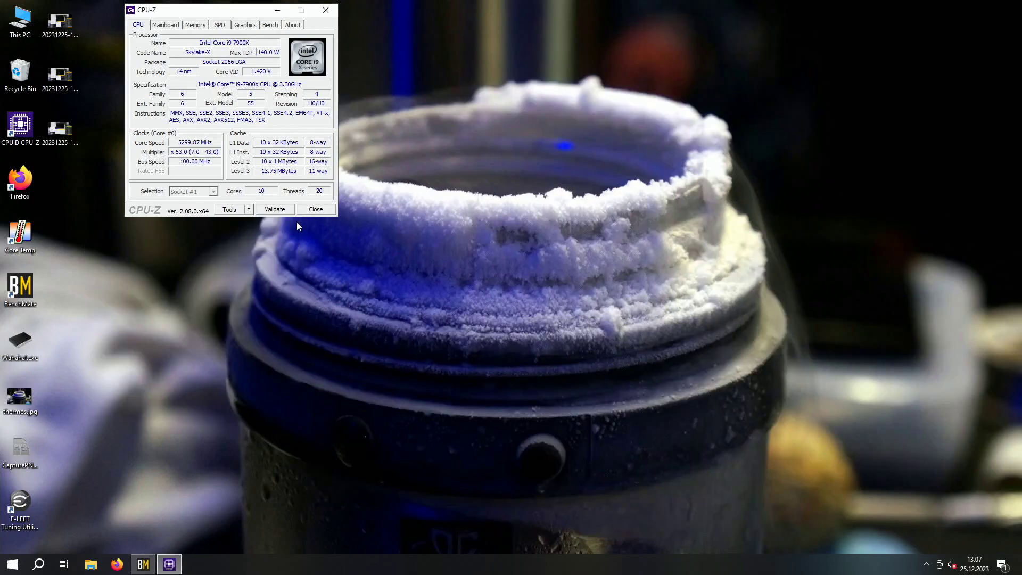
{"action": "left_click", "coordinate": [316, 209]}
{"action": "left_click", "coordinate": [143, 564]}
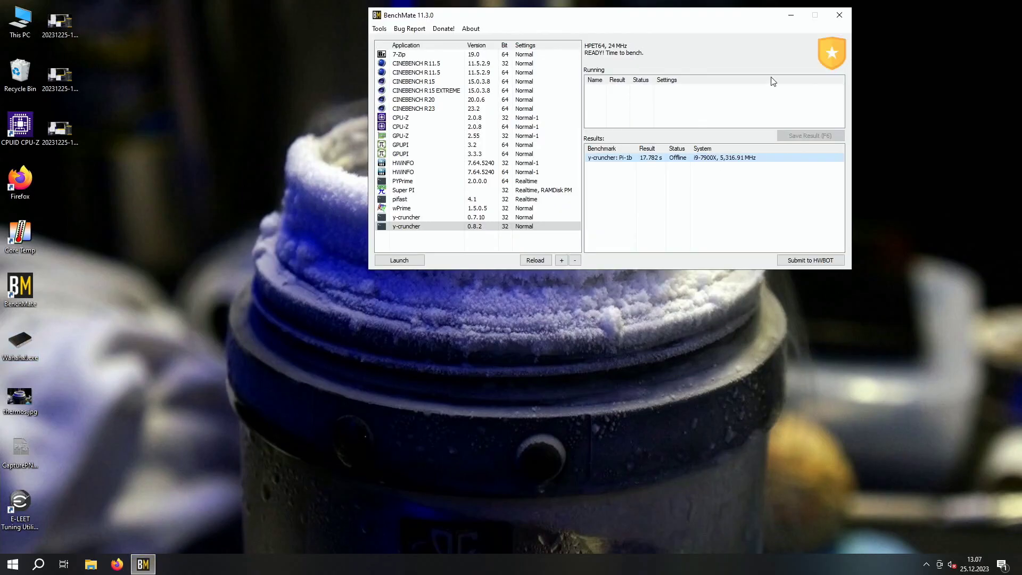
Close BenchMate and the y-cruncher wrapper and options windows, then start E-LEET
{"action": "left_click", "coordinate": [842, 20]}
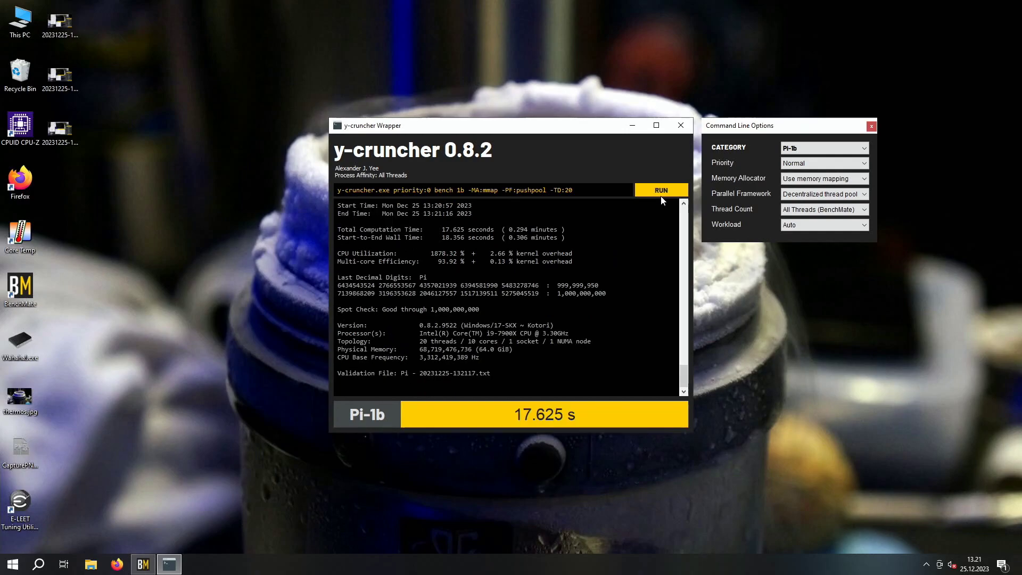
{"action": "left_click", "coordinate": [681, 125]}
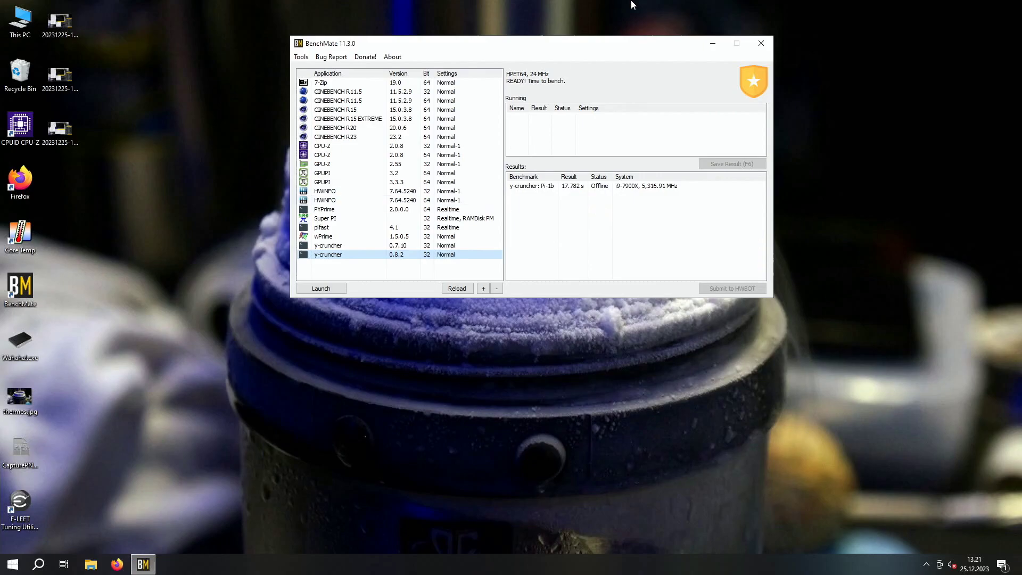
{"action": "left_click", "coordinate": [759, 46]}
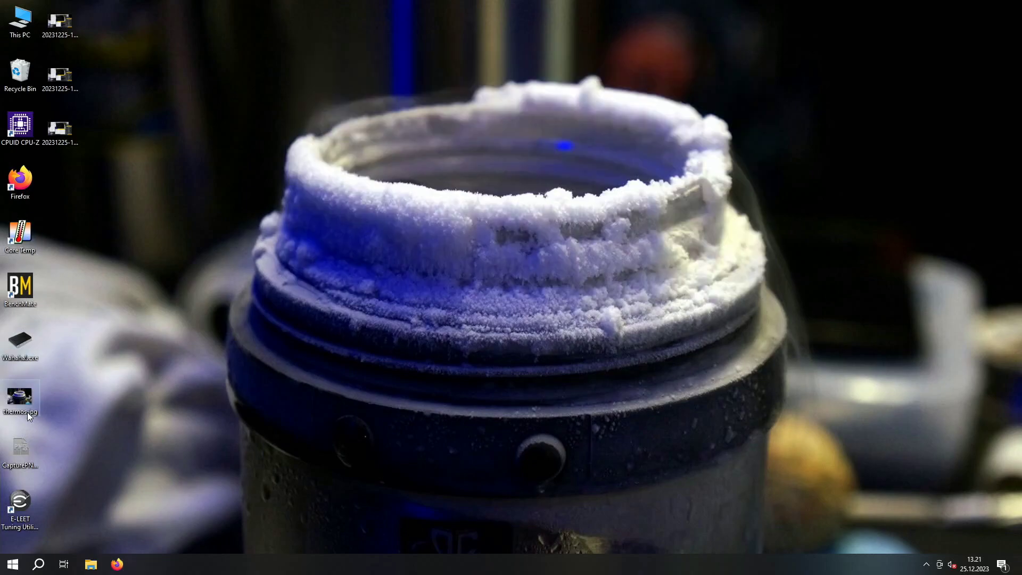
{"action": "double_click", "coordinate": [19, 503]}
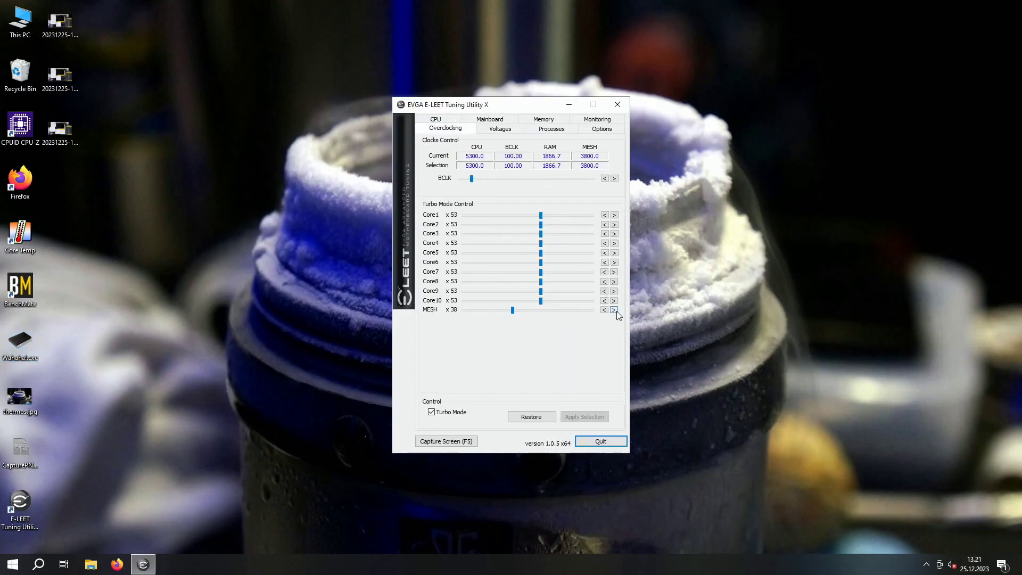
Apply all-core x54 and mesh x40 in E-LEET, close it, and relaunch BenchMate
{"action": "left_click", "coordinate": [614, 309]}
{"action": "left_click", "coordinate": [614, 309]}
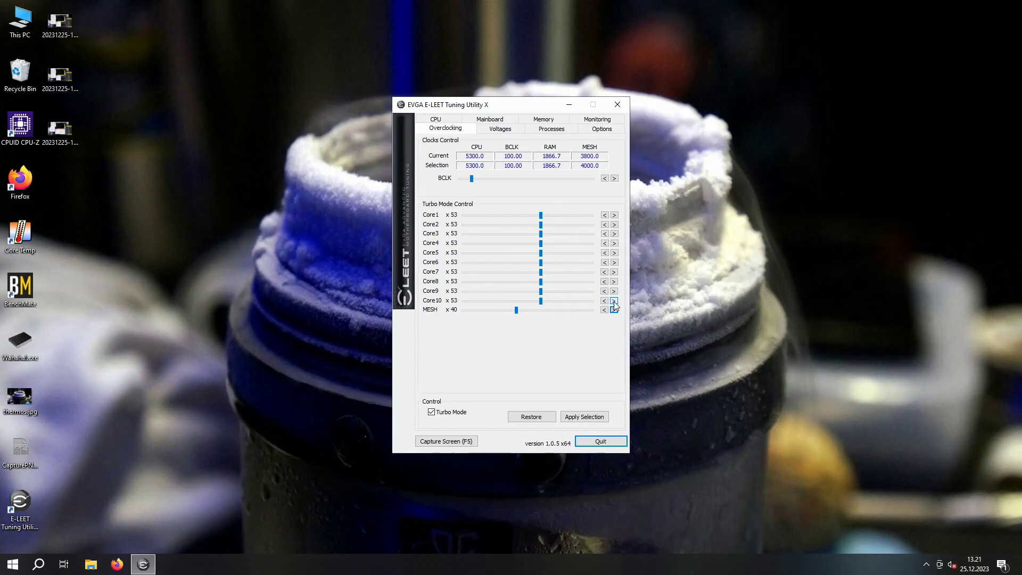
{"action": "left_click", "coordinate": [613, 301]}
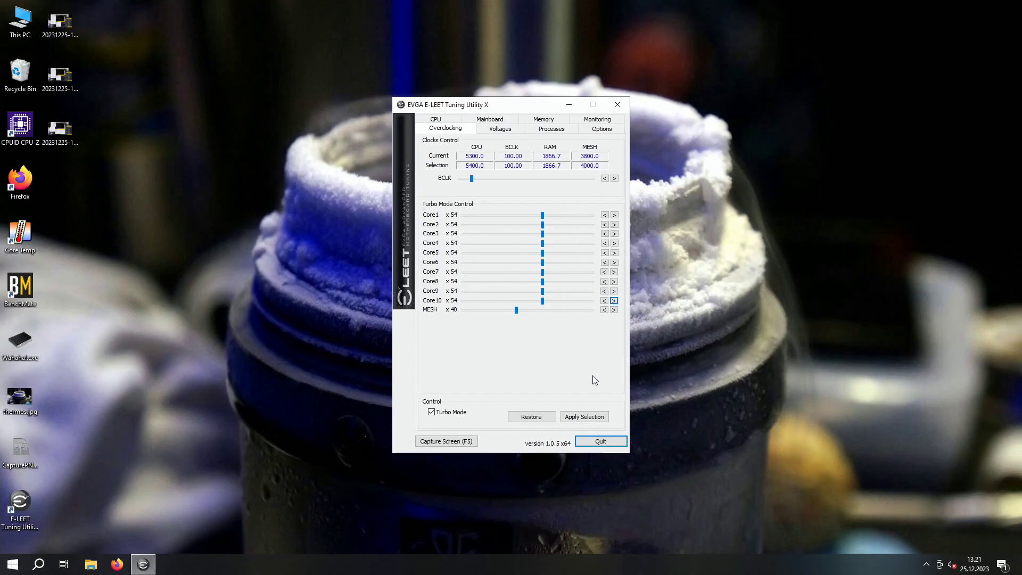
{"action": "left_click", "coordinate": [601, 418]}
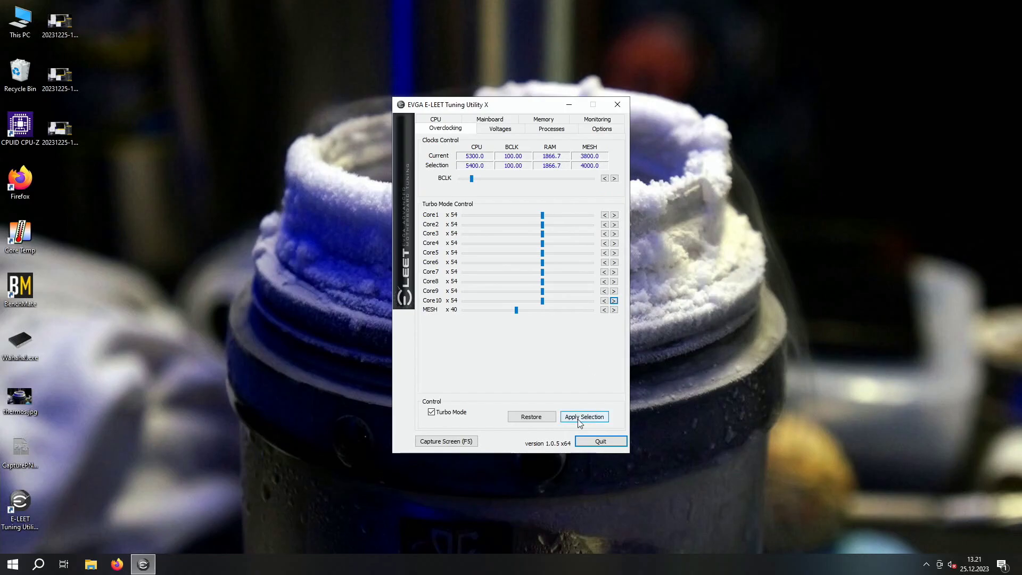
{"action": "left_click", "coordinate": [618, 104]}
{"action": "double_click", "coordinate": [21, 288]}
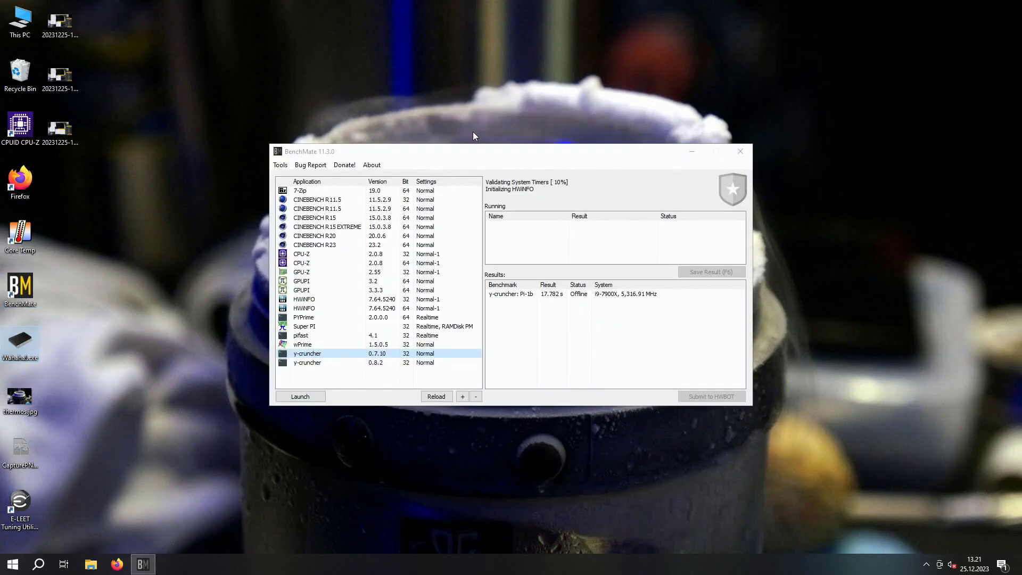
Move BenchMate to the top and open the y-cruncher 0.8.2 wrapper with Pi-1b selected
{"action": "left_click_drag", "start_coordinate": [474, 152], "coordinate": [542, 26]}
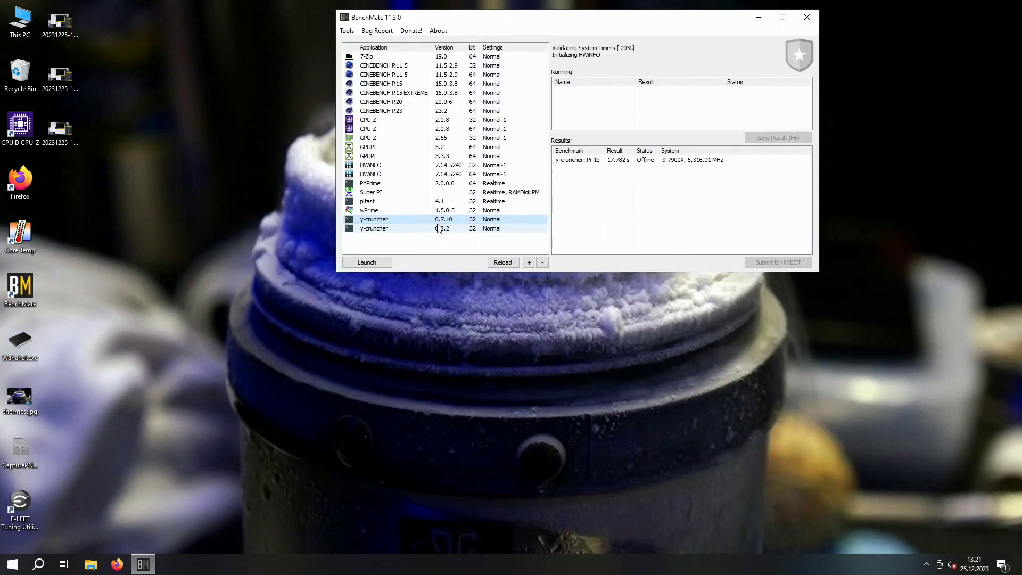
{"action": "left_click", "coordinate": [499, 229]}
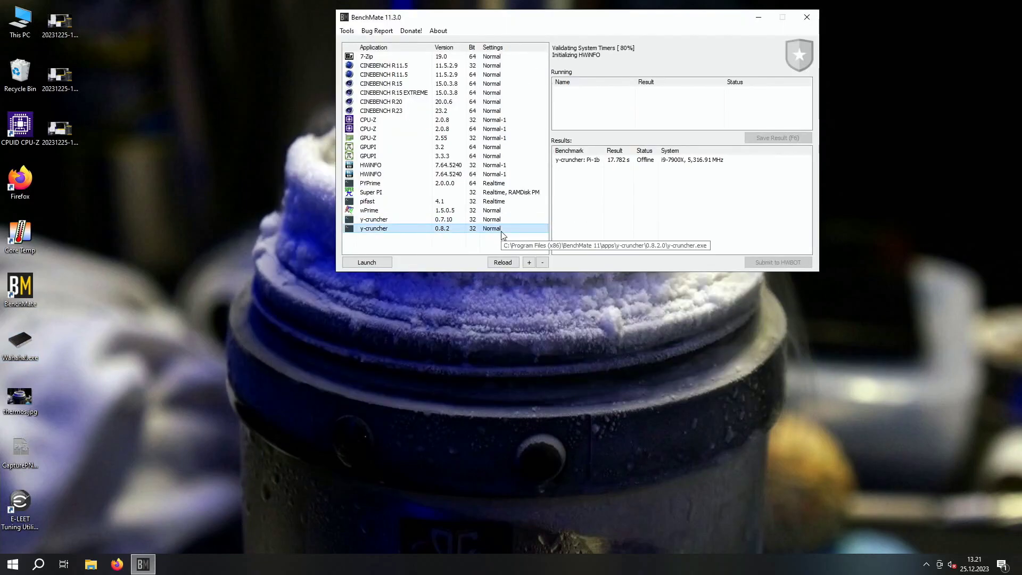
{"action": "double_click", "coordinate": [501, 232]}
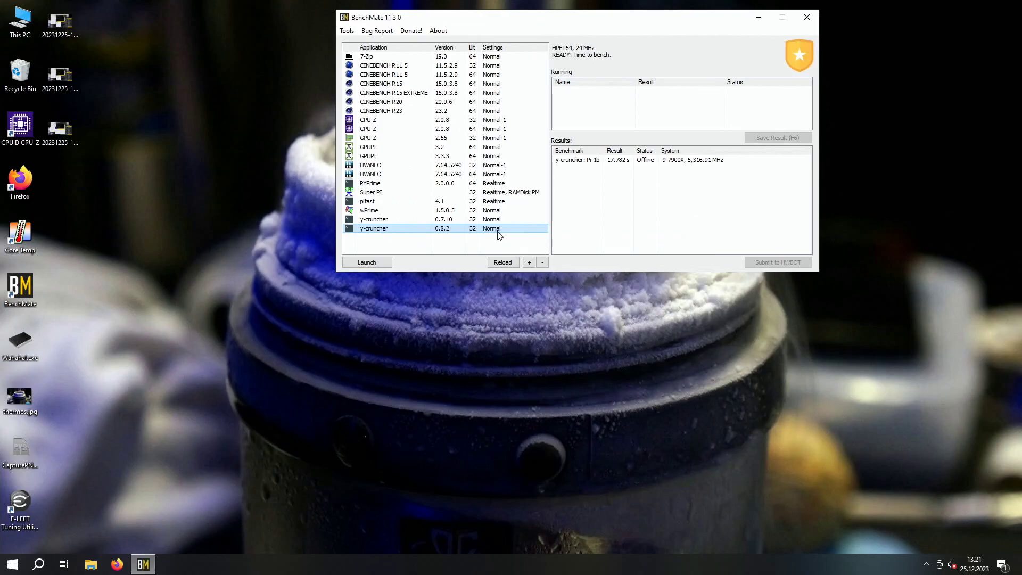
{"action": "left_click", "coordinate": [16, 351]}
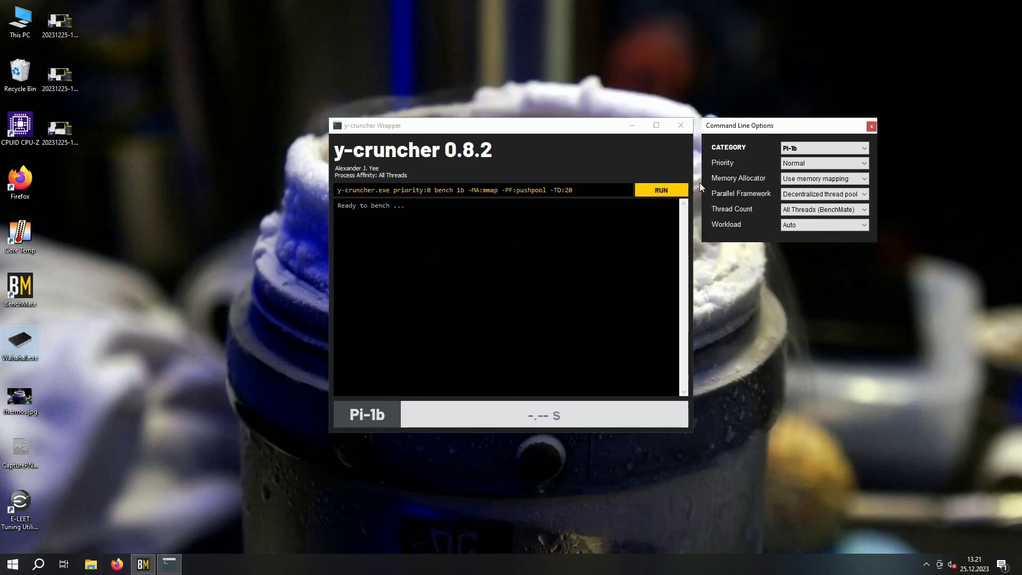
Run Pi-1b at 5400 MHz and let it finish in 17.336 s
{"action": "left_click", "coordinate": [661, 190]}
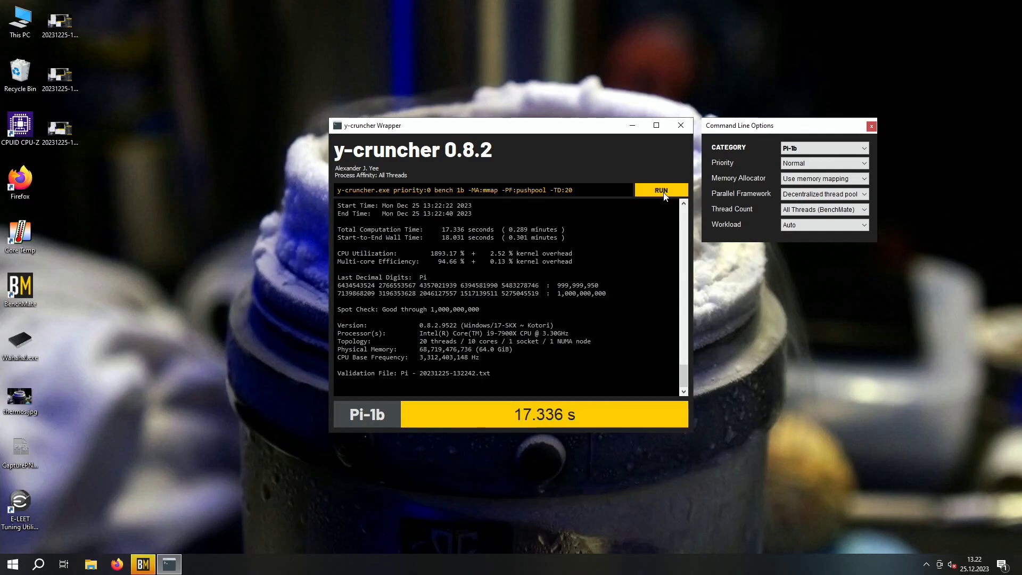
Save the 17.336 s Pi-1b result to show its summary, reposition the y-cruncher windows, and start CPU-Z
{"action": "left_click_drag", "start_coordinate": [581, 121], "coordinate": [558, 24]}
{"action": "left_click_drag", "start_coordinate": [754, 124], "coordinate": [731, 27]}
{"action": "left_click", "coordinate": [143, 564]}
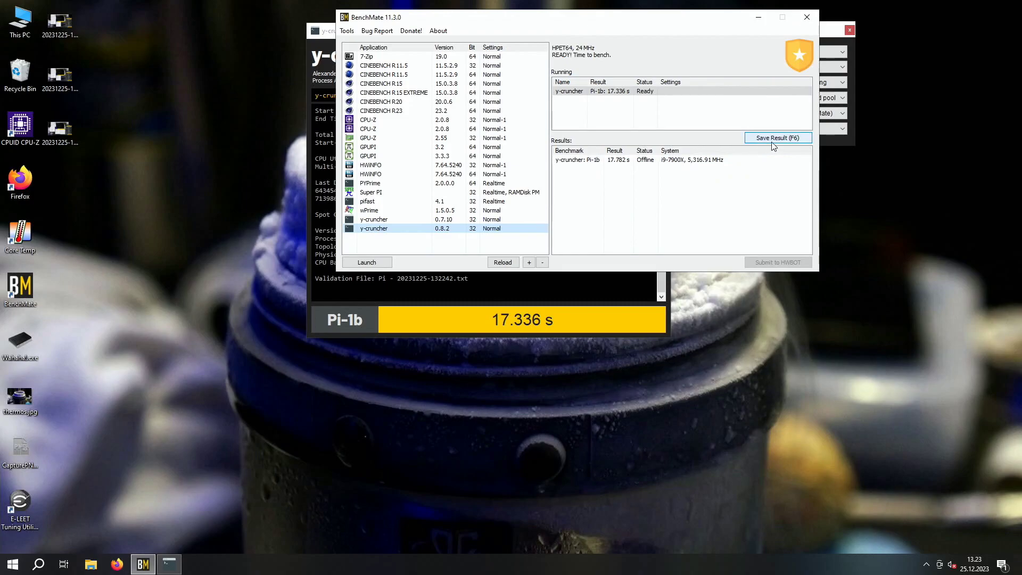
{"action": "left_click", "coordinate": [778, 139]}
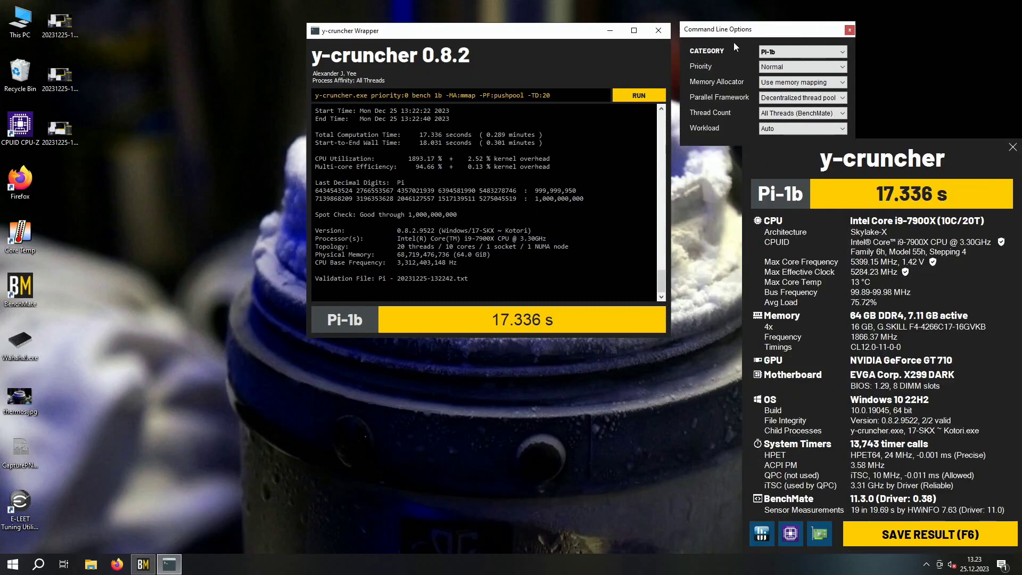
{"action": "left_click_drag", "start_coordinate": [734, 43], "coordinate": [756, 31]}
{"action": "left_click_drag", "start_coordinate": [602, 42], "coordinate": [610, 26]}
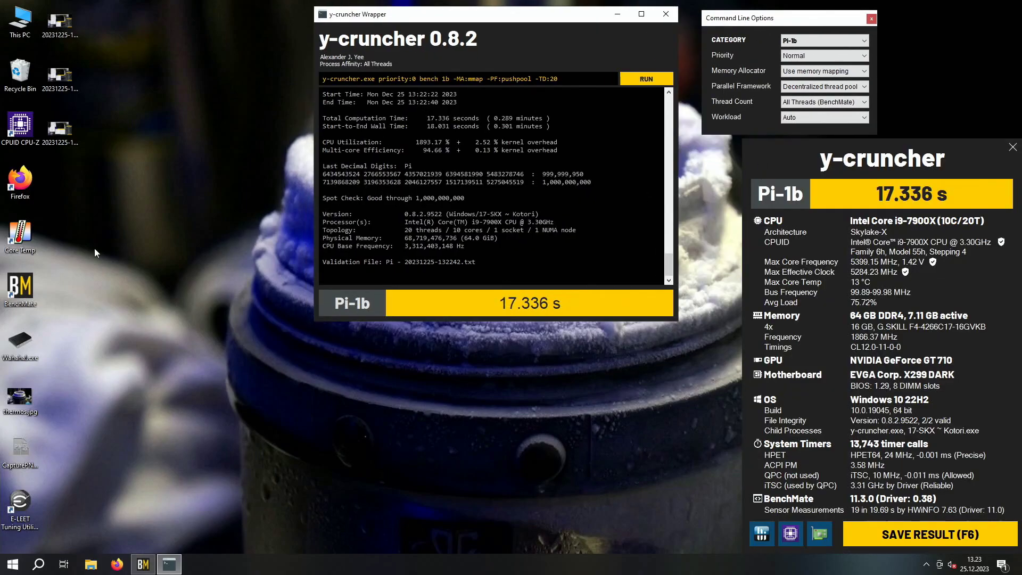
{"action": "double_click", "coordinate": [20, 126]}
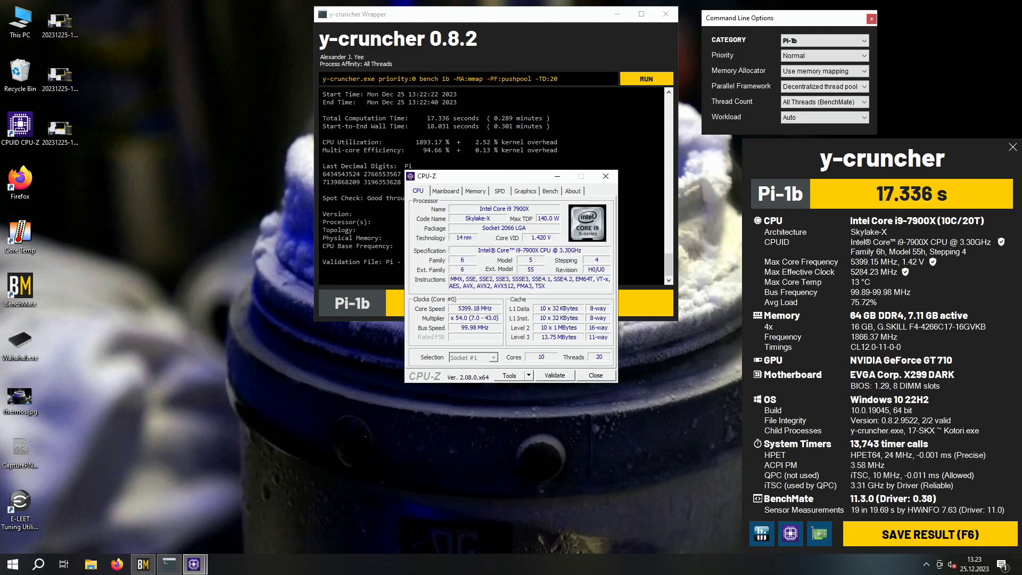
Place the CPU-Z processor and memory windows left and add a mainboard window below
{"action": "left_click_drag", "start_coordinate": [513, 184], "coordinate": [187, 22]}
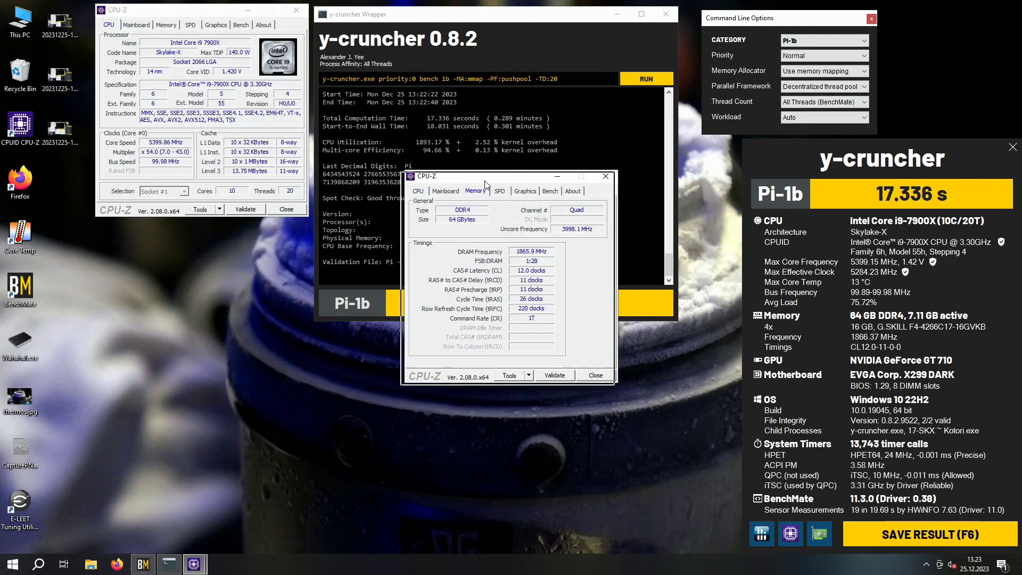
{"action": "left_click_drag", "start_coordinate": [485, 181], "coordinate": [175, 236]}
{"action": "double_click", "coordinate": [24, 142]}
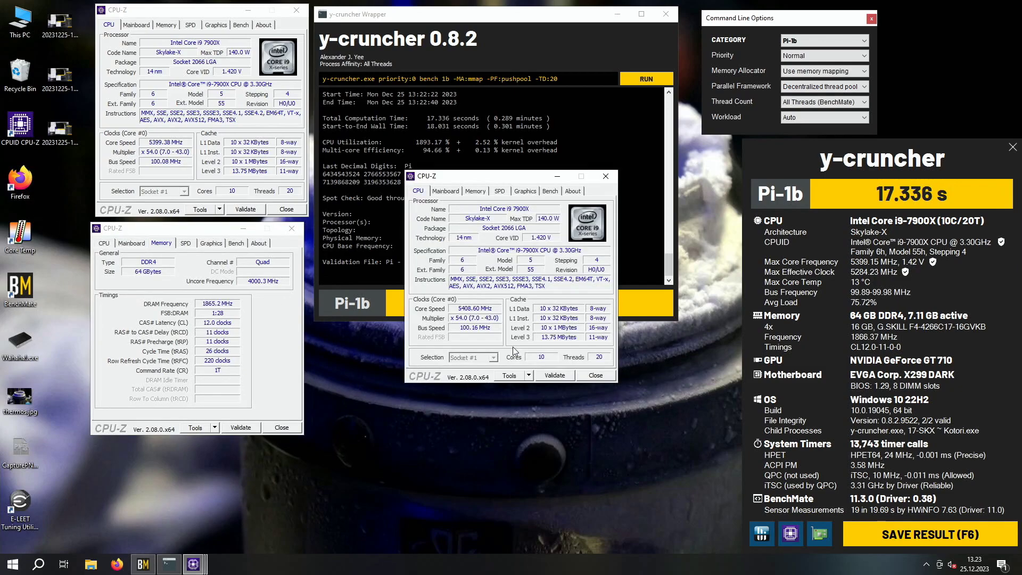
{"action": "left_click", "coordinate": [446, 191]}
{"action": "left_click_drag", "start_coordinate": [467, 178], "coordinate": [388, 345]}
Save the Pi-1b result to BenchMate and close the results window
{"action": "left_click", "coordinate": [931, 534]}
{"action": "left_click", "coordinate": [778, 138]}
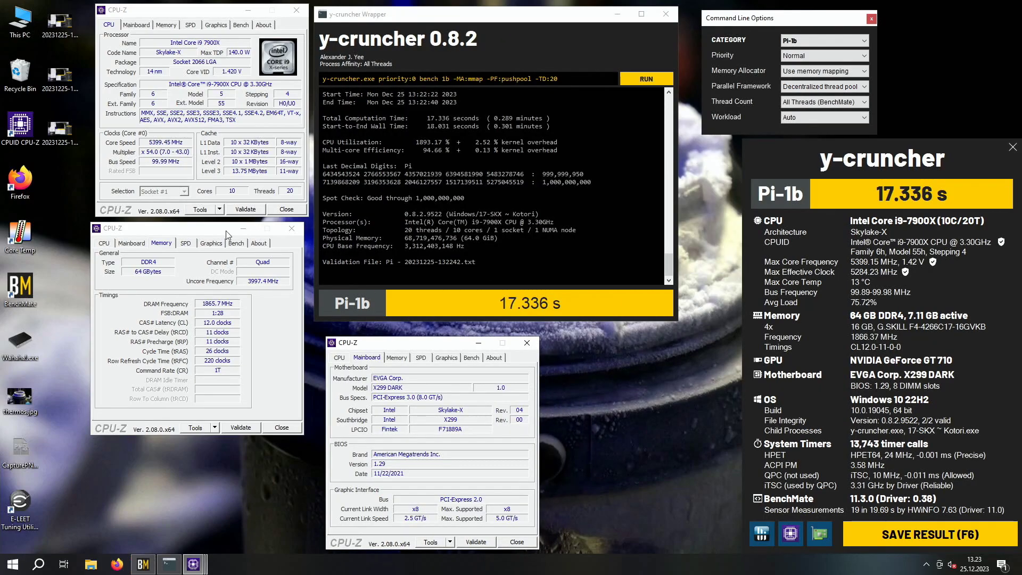
{"action": "left_click", "coordinate": [25, 453]}
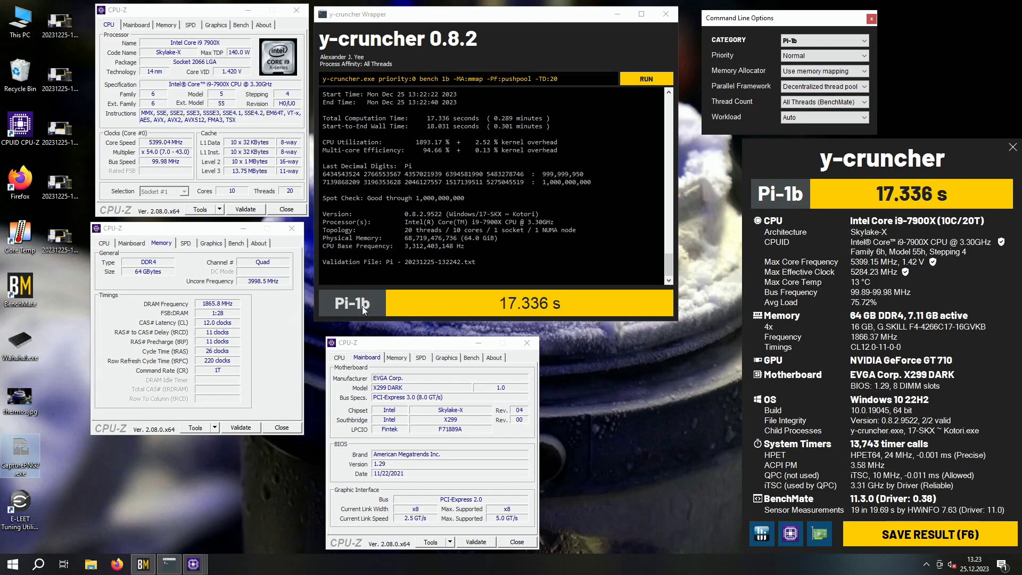
Add a second CPU-Z mainboard window lower right, tidy the layout, and show BenchMate's results list
{"action": "left_click_drag", "start_coordinate": [401, 344], "coordinate": [391, 335]}
{"action": "double_click", "coordinate": [26, 140]}
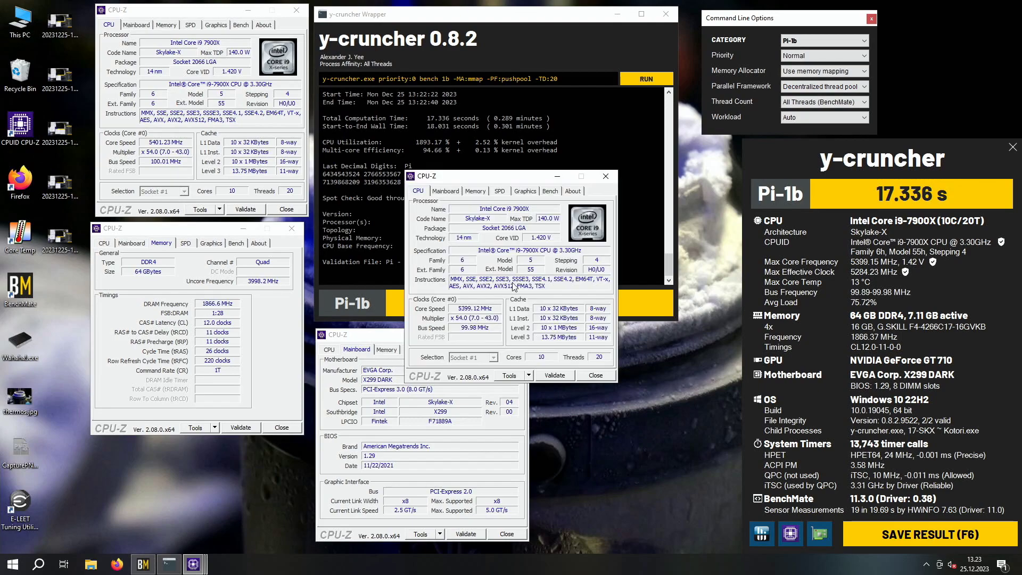
{"action": "left_click_drag", "start_coordinate": [476, 176], "coordinate": [596, 340]}
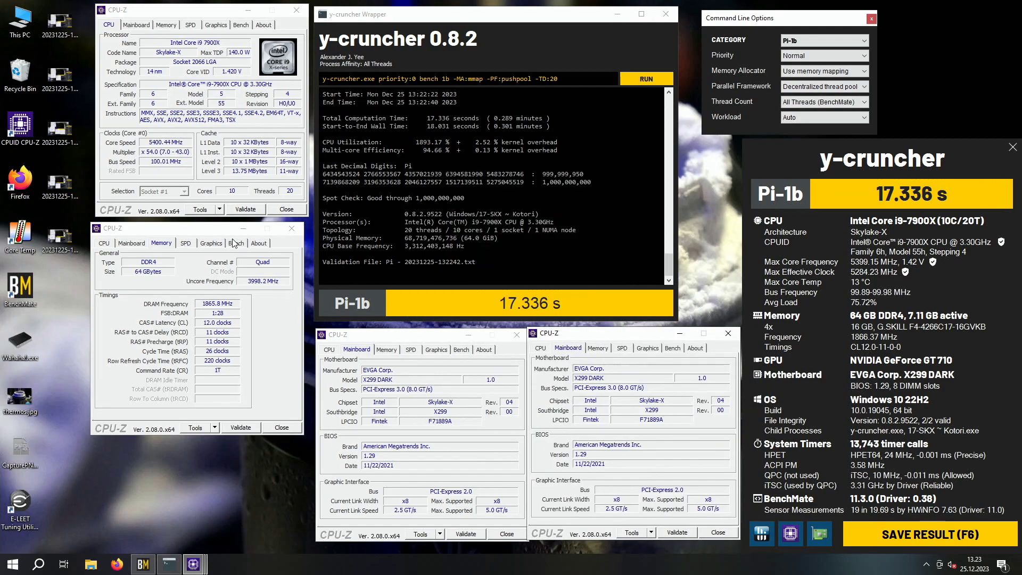
{"action": "left_click_drag", "start_coordinate": [212, 234], "coordinate": [199, 231]}
{"action": "left_click_drag", "start_coordinate": [366, 341], "coordinate": [352, 335]}
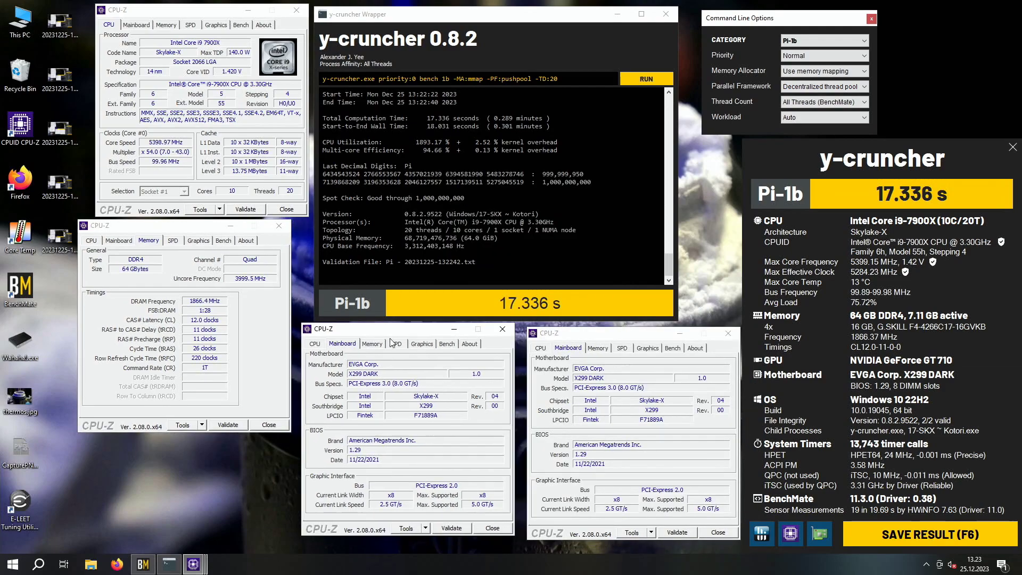
{"action": "left_click", "coordinate": [762, 534]}
Return to the y-cruncher 17.336 s result view and briefly check File Explorer
{"action": "left_click", "coordinate": [776, 138]}
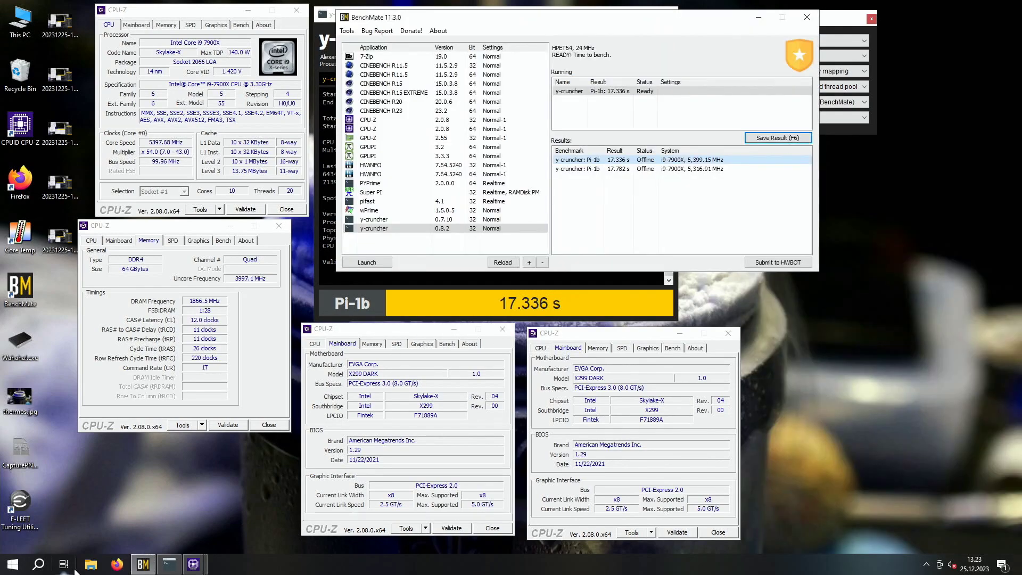
{"action": "left_click", "coordinate": [91, 564]}
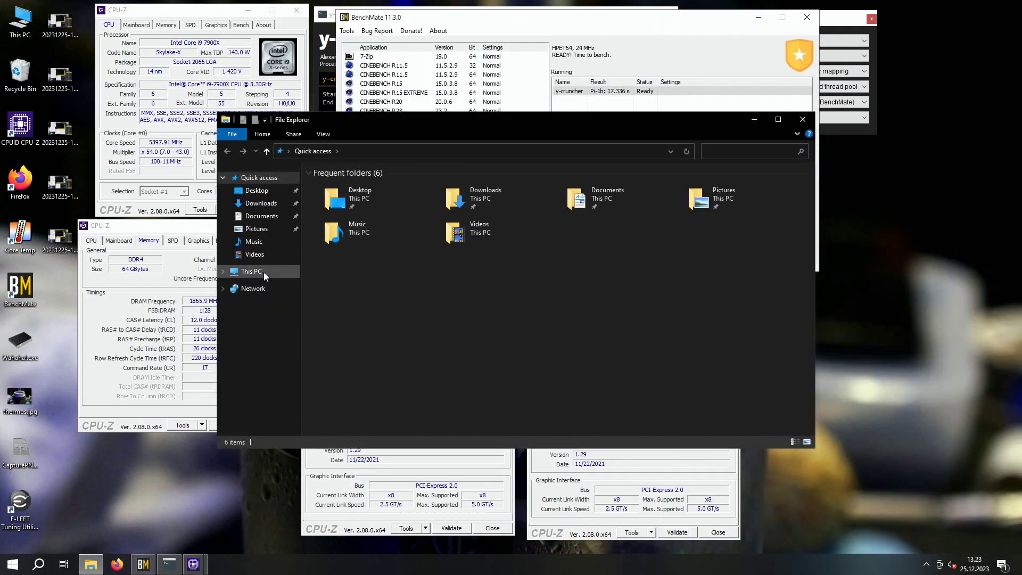
{"action": "key", "text": "alt+F4"}
Close y-cruncher and all four CPU-Z windows: two mainboard, memory and processor
{"action": "key", "text": "alt+F4"}
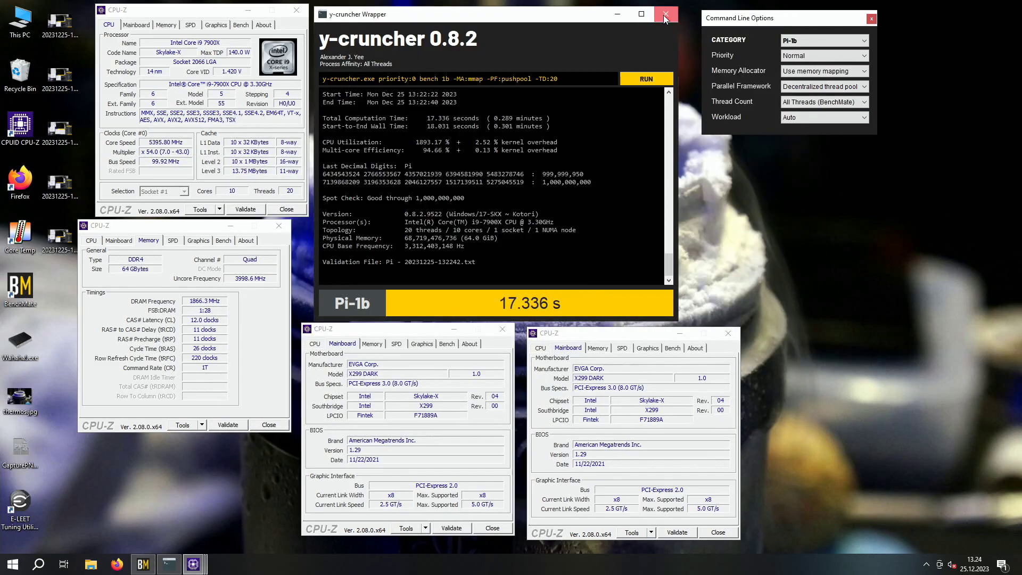
{"action": "key", "text": "alt+F4"}
{"action": "left_click", "coordinate": [728, 333]}
{"action": "left_click", "coordinate": [502, 329]}
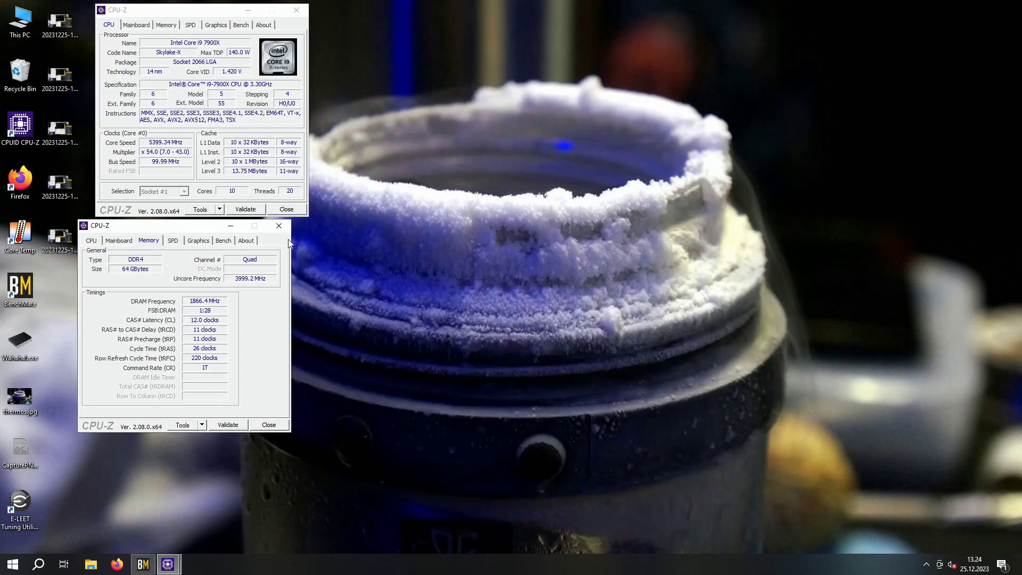
{"action": "left_click", "coordinate": [279, 225]}
{"action": "left_click", "coordinate": [286, 210]}
Close BenchMate and bring up the Start menu program list
{"action": "left_click", "coordinate": [153, 570]}
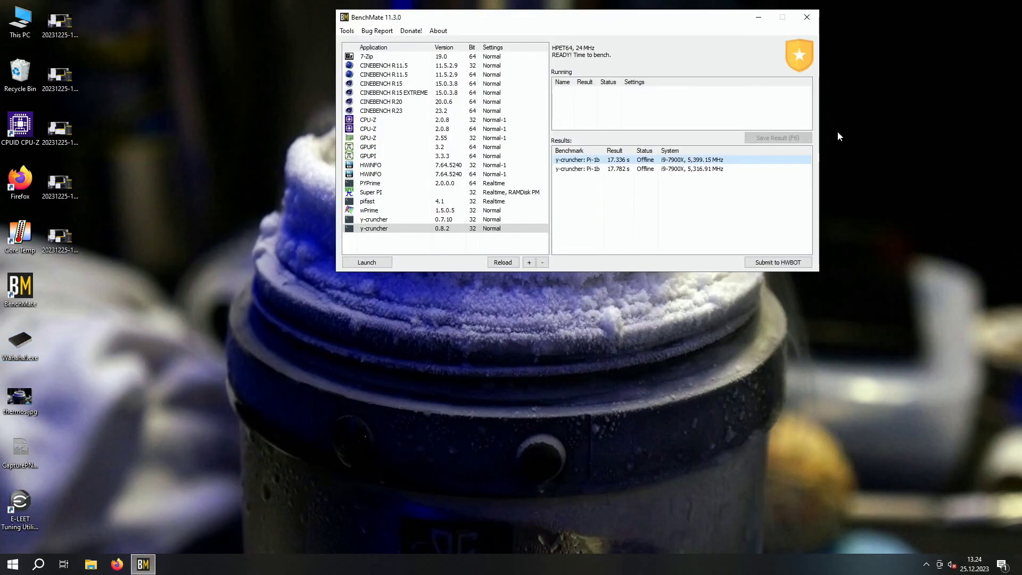
{"action": "left_click", "coordinate": [807, 17]}
{"action": "left_click", "coordinate": [5, 571]}
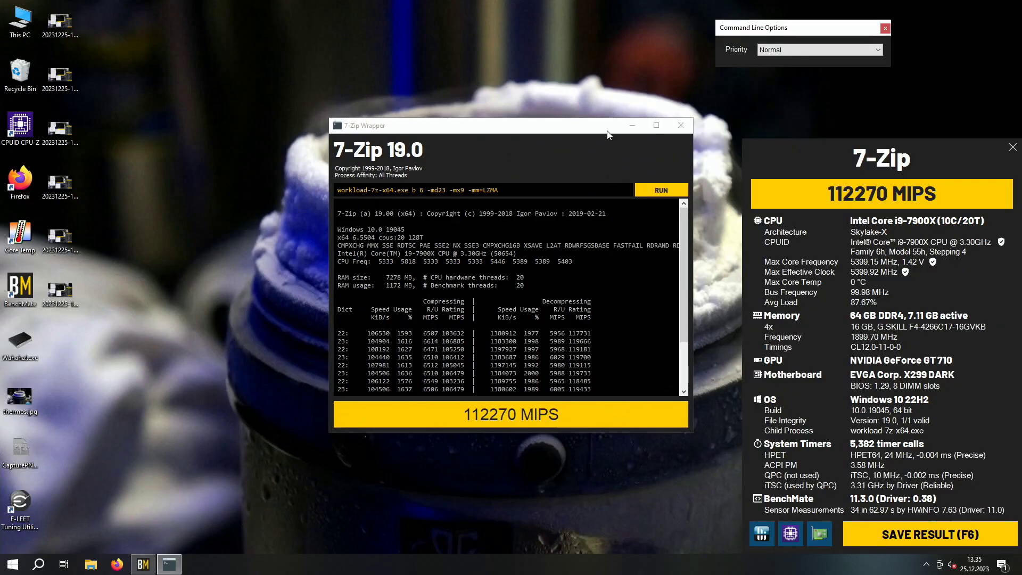
Open two CPU-Z windows beside the 112270 MIPS 7-Zip score, processor top-left, memory below
{"action": "double_click", "coordinate": [23, 125]}
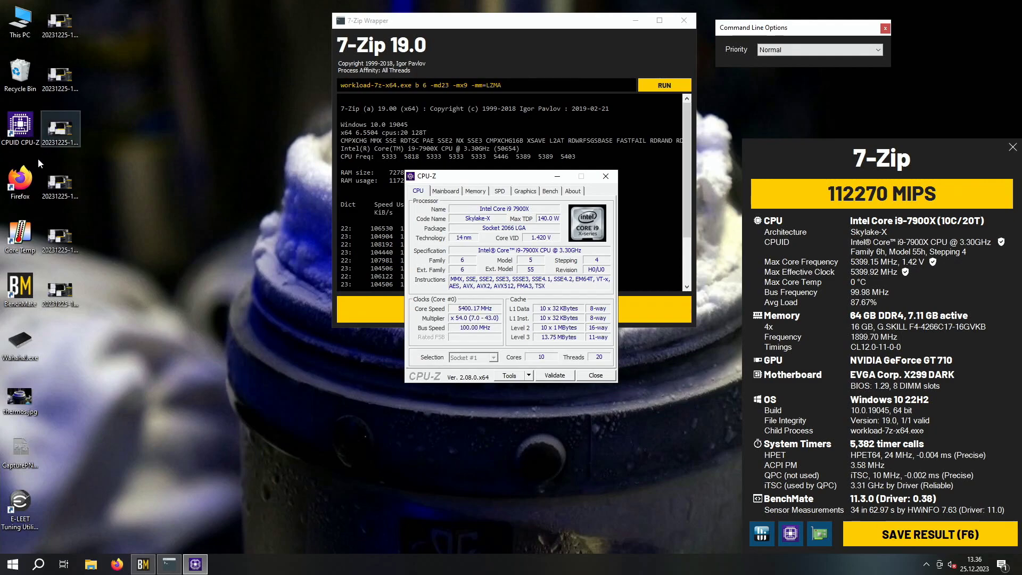
{"action": "left_click_drag", "start_coordinate": [483, 179], "coordinate": [178, 13]}
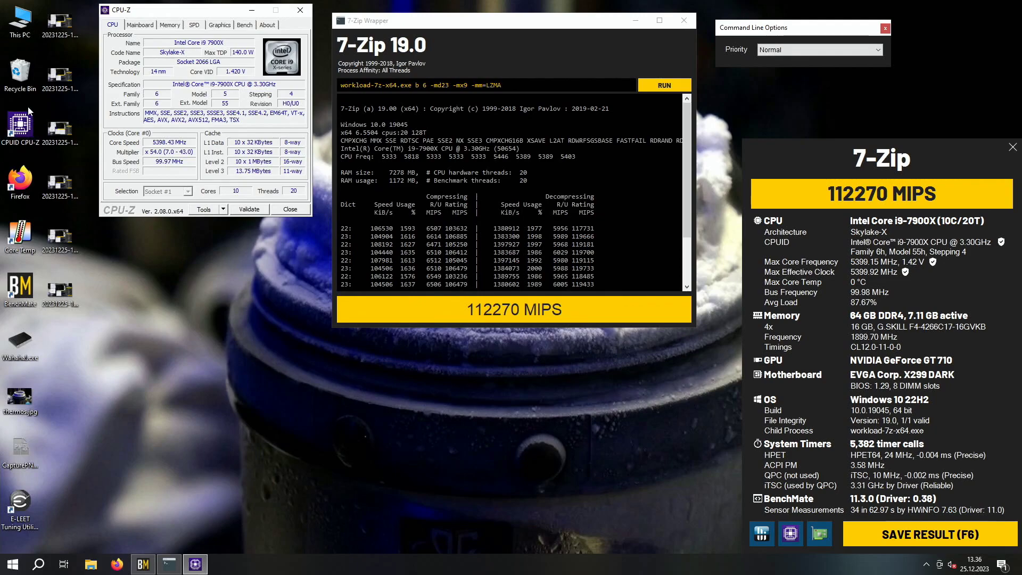
{"action": "double_click", "coordinate": [28, 123]}
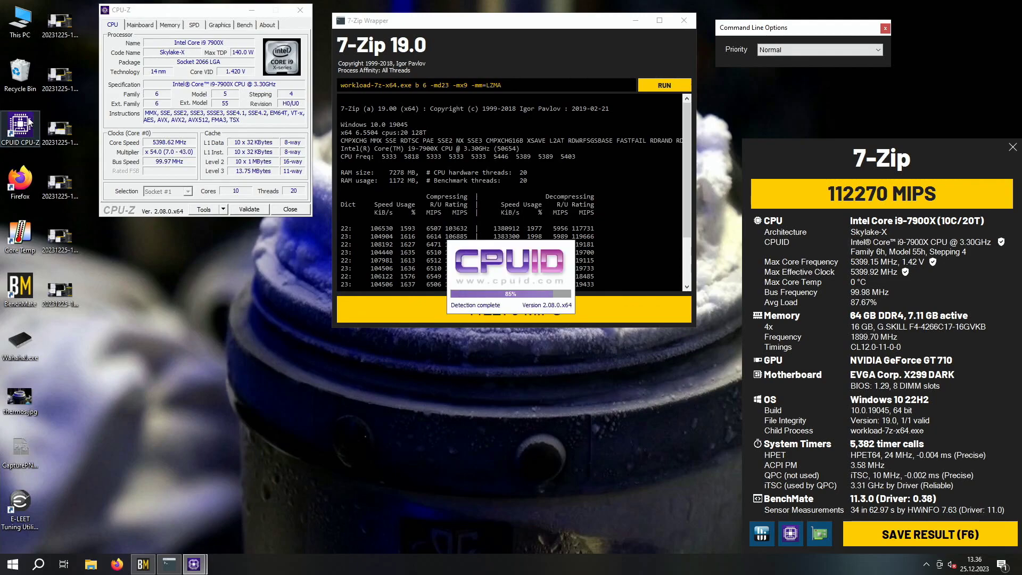
{"action": "left_click", "coordinate": [476, 190]}
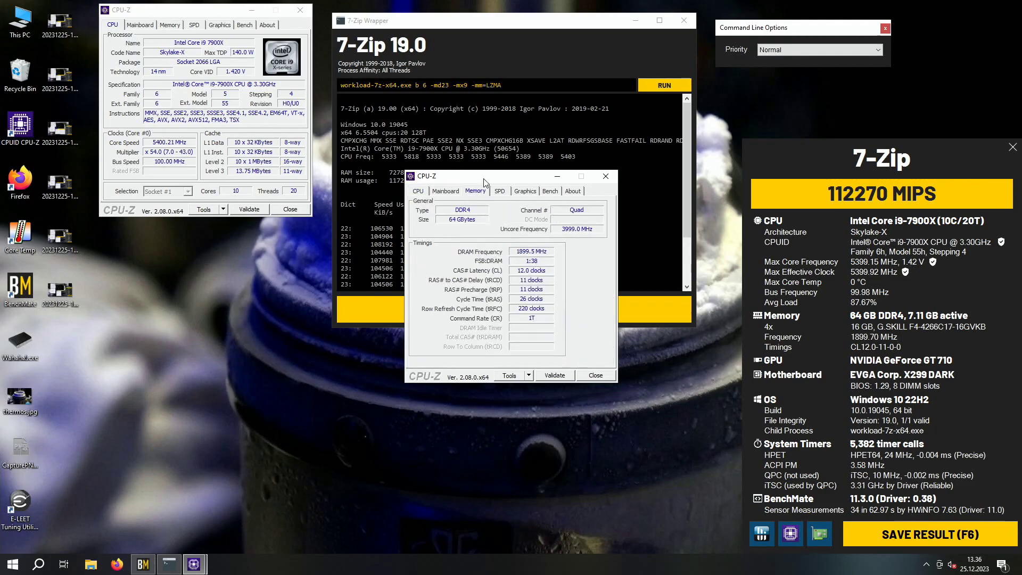
{"action": "left_click_drag", "start_coordinate": [486, 183], "coordinate": [172, 235]}
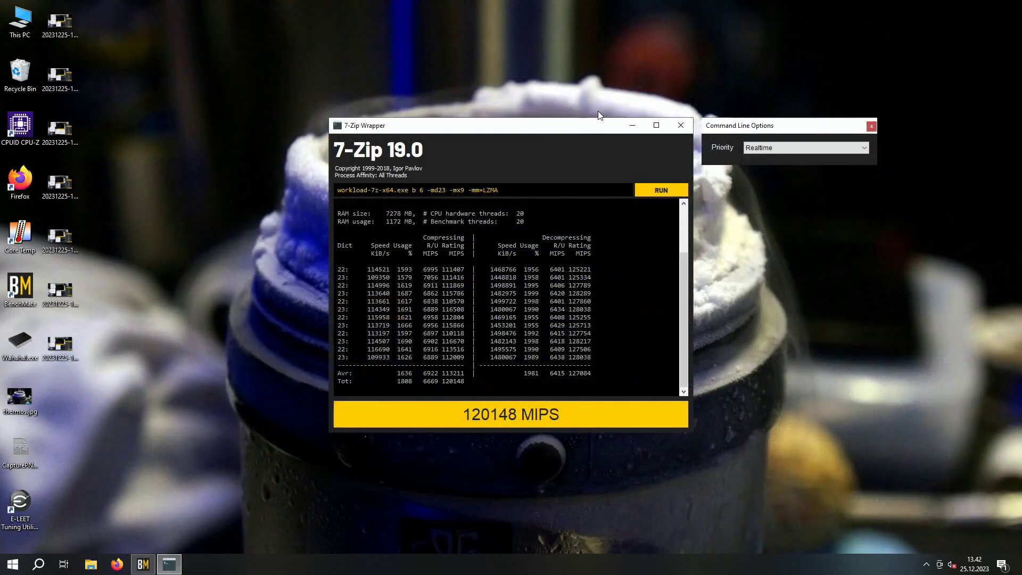
Raise the 7-Zip and priority windows and place CPU-Z processor and memory pages at top-left
{"action": "left_click_drag", "start_coordinate": [594, 128], "coordinate": [567, 18]}
{"action": "left_click_drag", "start_coordinate": [773, 132], "coordinate": [746, 22]}
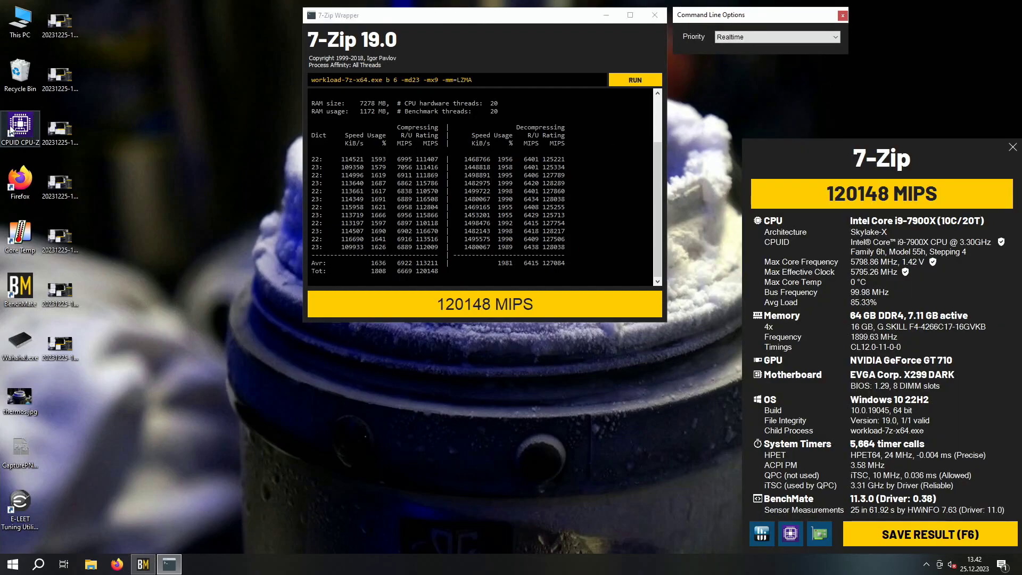
{"action": "double_click", "coordinate": [20, 125]}
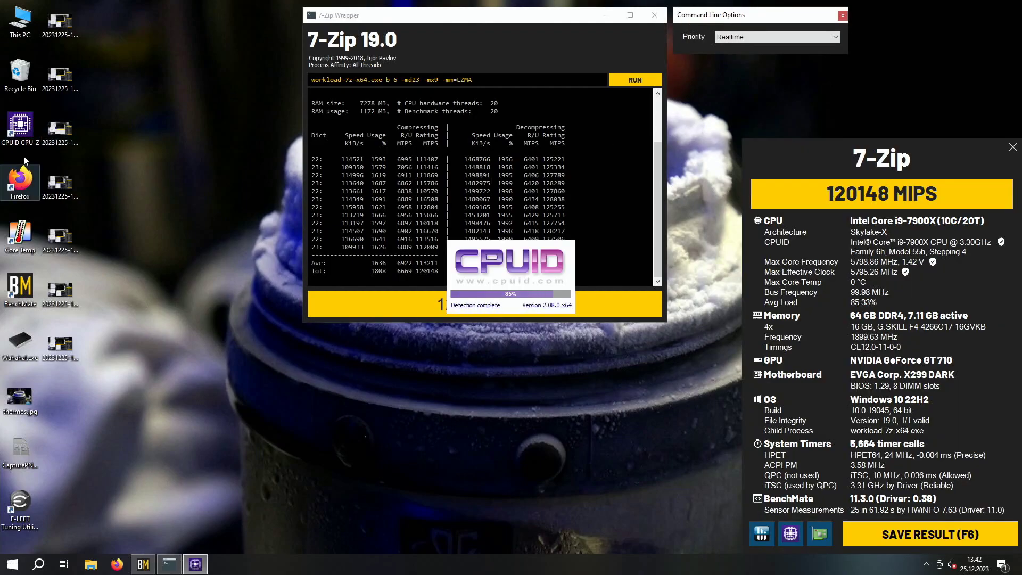
{"action": "double_click", "coordinate": [19, 125]}
{"action": "left_click_drag", "start_coordinate": [485, 184], "coordinate": [163, 19]}
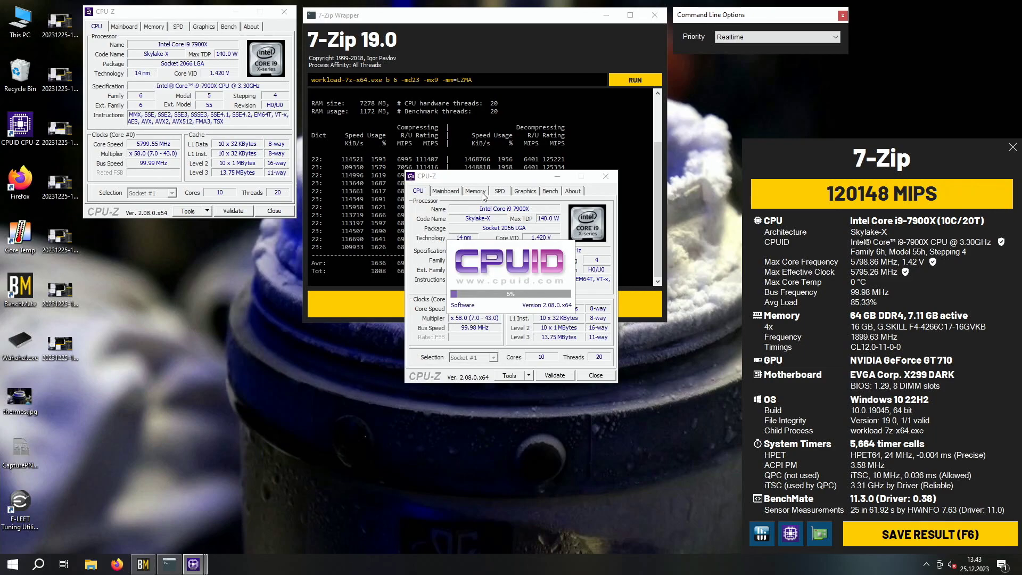
{"action": "left_click", "coordinate": [481, 192]}
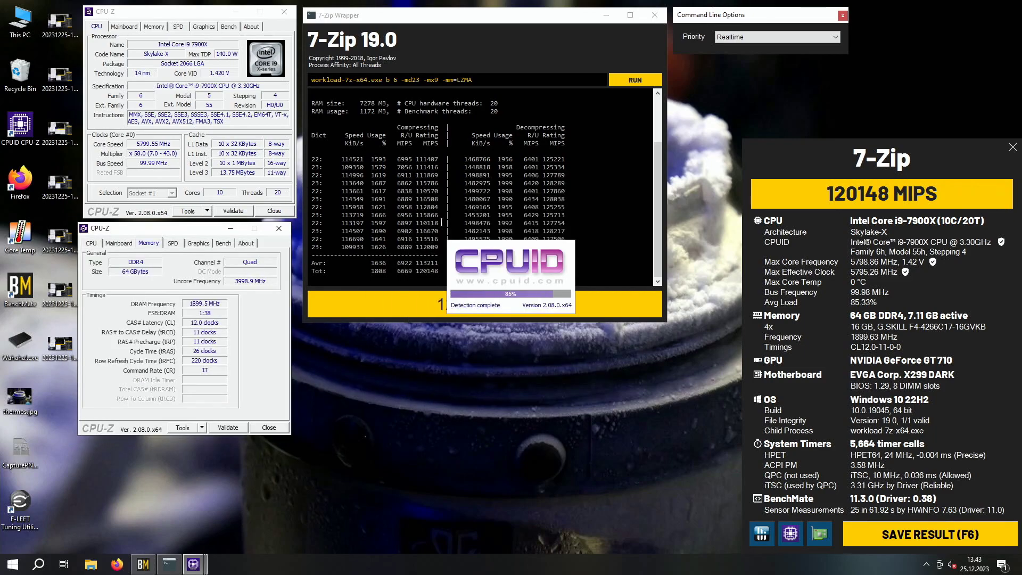